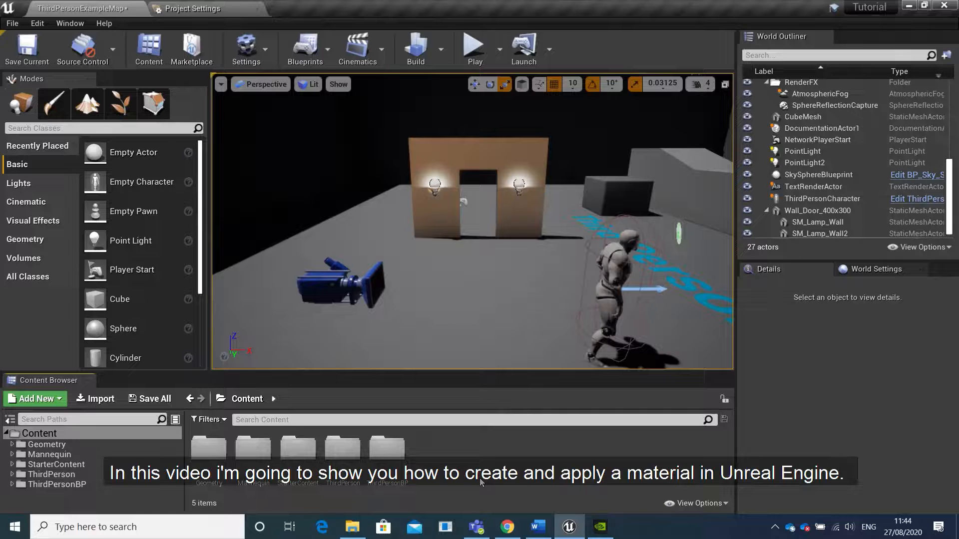
Create a folder named Texture inside the Content folder and open it
{"action": "right_click", "coordinate": [456, 461]}
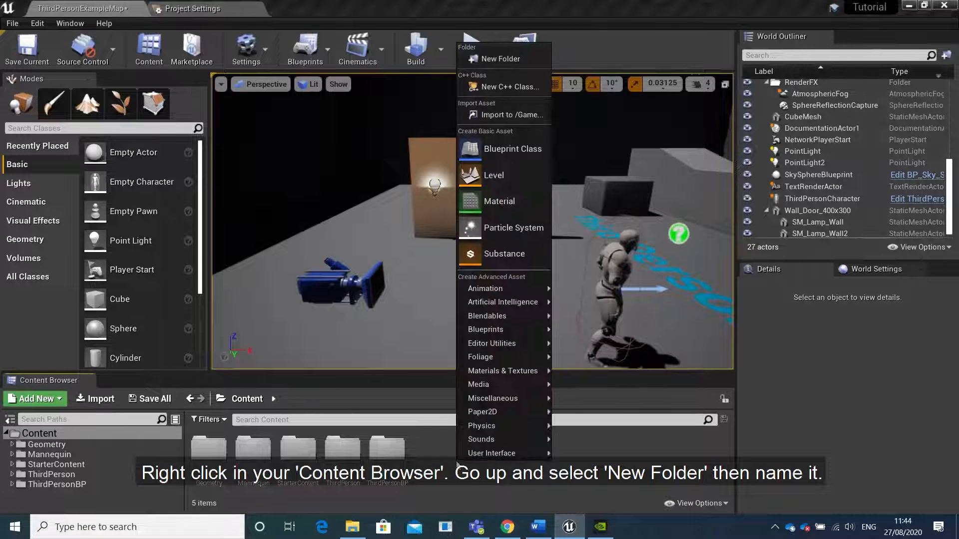
{"action": "left_click", "coordinate": [504, 58]}
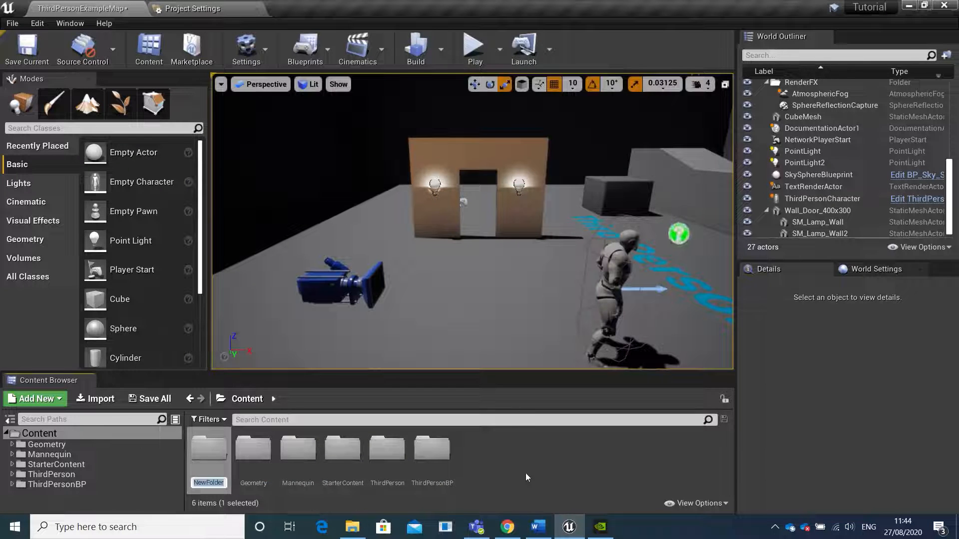
{"action": "key", "text": "Caps_Lock"}
{"action": "type", "text": "T"}
{"action": "key", "text": "Caps_Lock"}
{"action": "type", "text": "ex"}
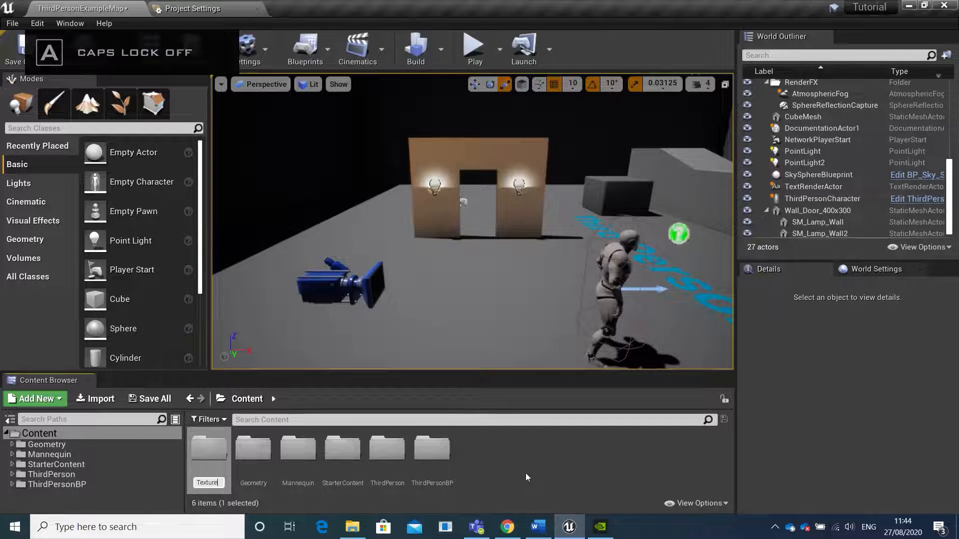
{"action": "type", "text": "ture"}
{"action": "key", "text": "Return"}
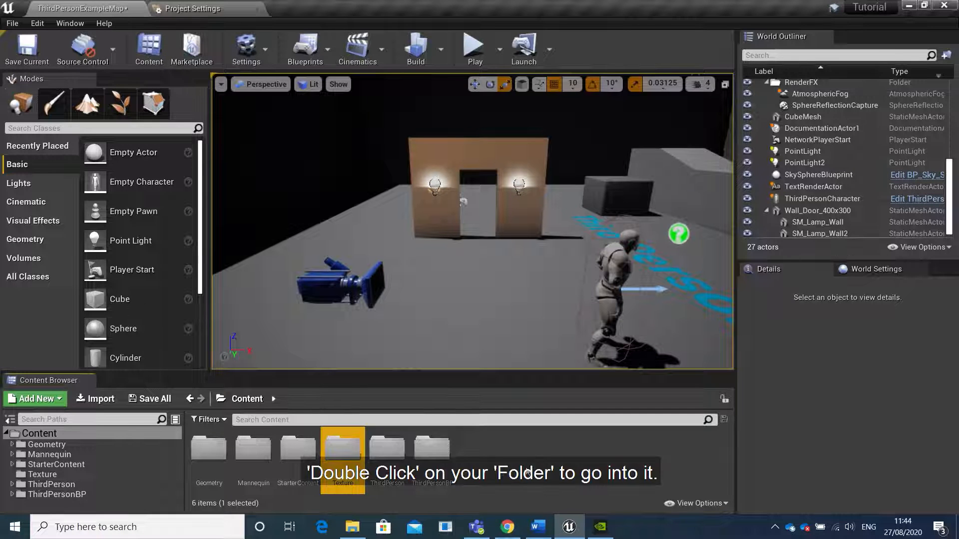
{"action": "double_click", "coordinate": [343, 449]}
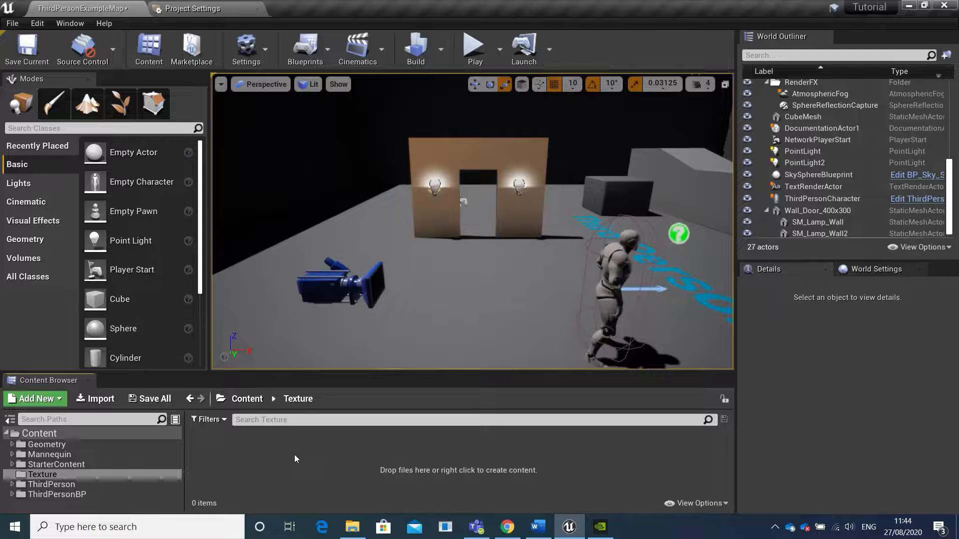
Import the 8K Albedo, AO and Normal images from the Bricks folder in File Explorer into the project's Texture folder
{"action": "left_click", "coordinate": [352, 532]}
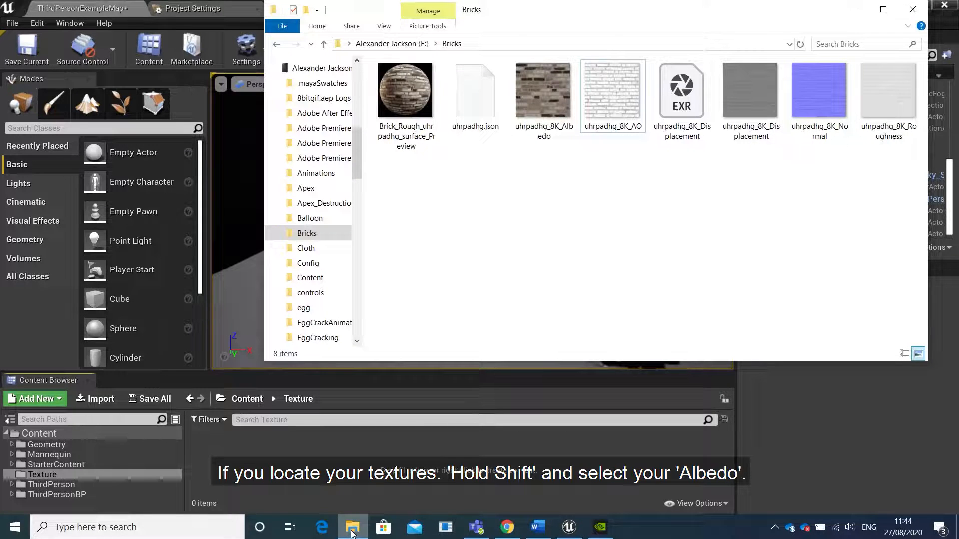
{"action": "left_click", "coordinate": [545, 89]}
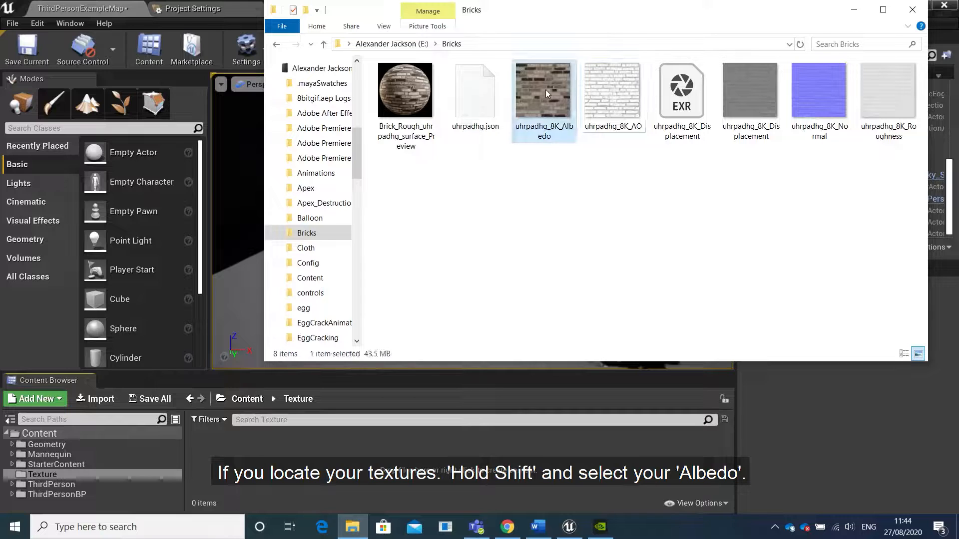
{"action": "left_click", "coordinate": [605, 100], "text": "ctrl"}
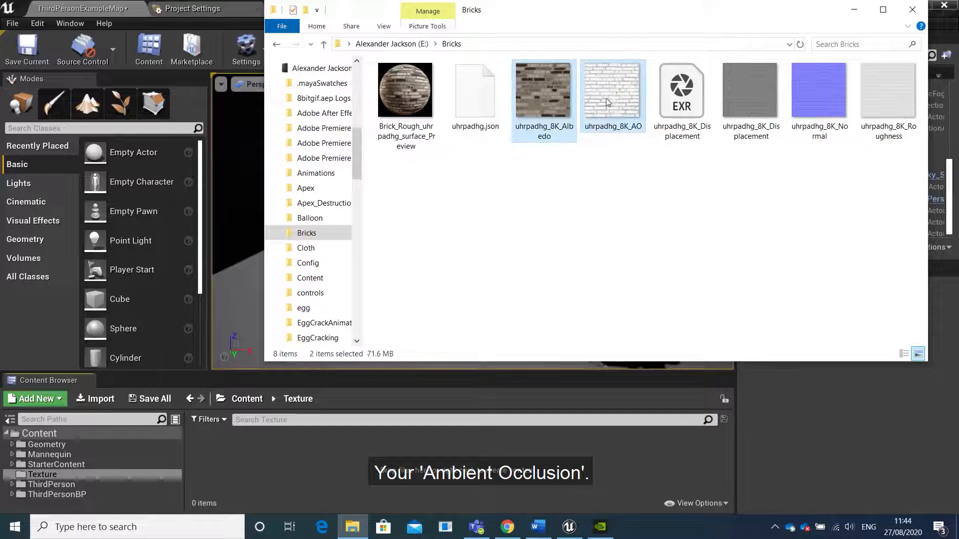
{"action": "left_click", "coordinate": [832, 112], "text": "ctrl"}
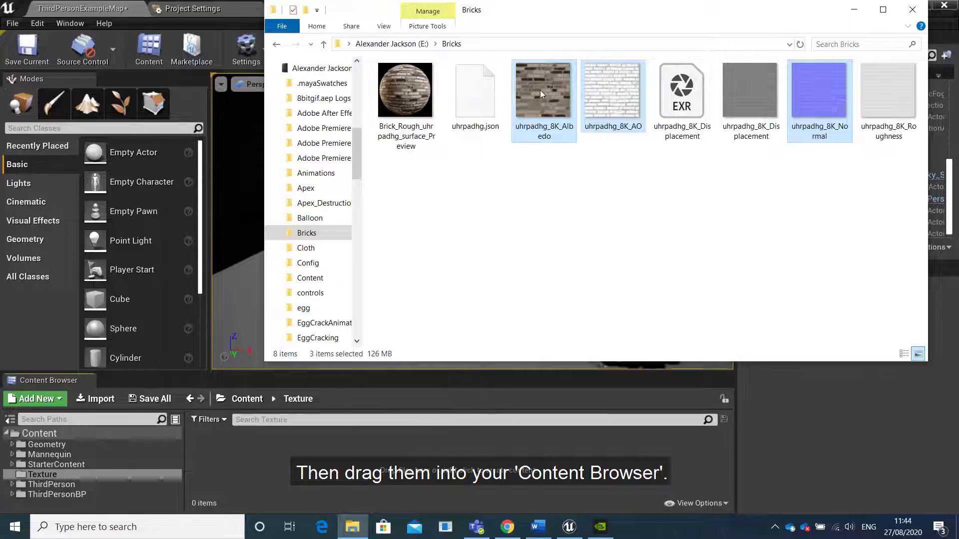
{"action": "left_click_drag", "start_coordinate": [541, 90], "coordinate": [271, 457]}
{"action": "left_click_drag", "start_coordinate": [269, 457], "coordinate": [270, 456]}
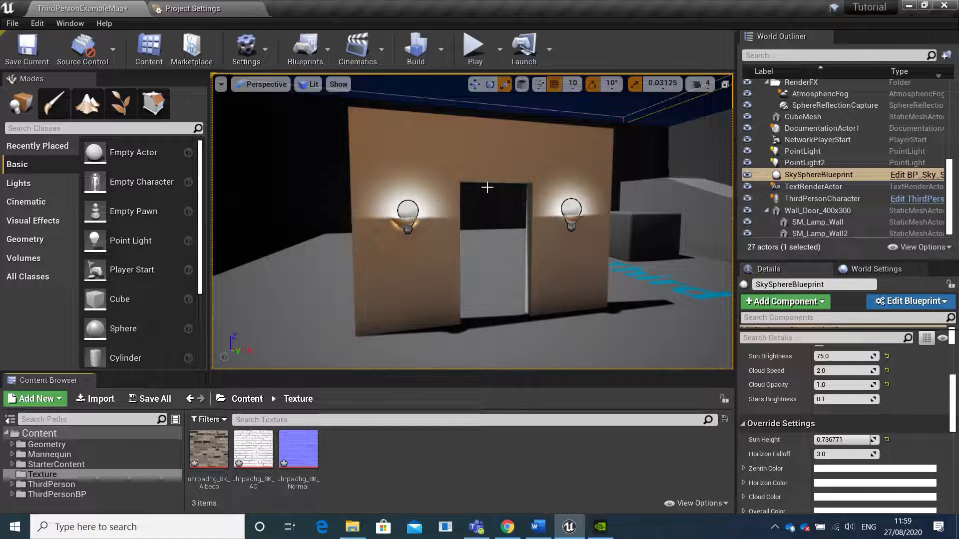
Create a material named BrickTexture in the Texture folder
{"action": "right_click", "coordinate": [364, 454]}
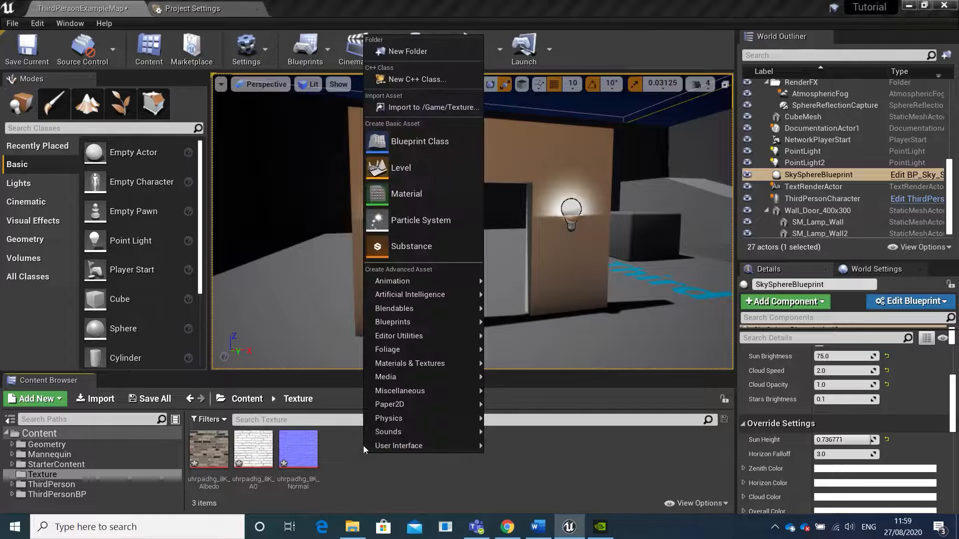
{"action": "left_click", "coordinate": [419, 192]}
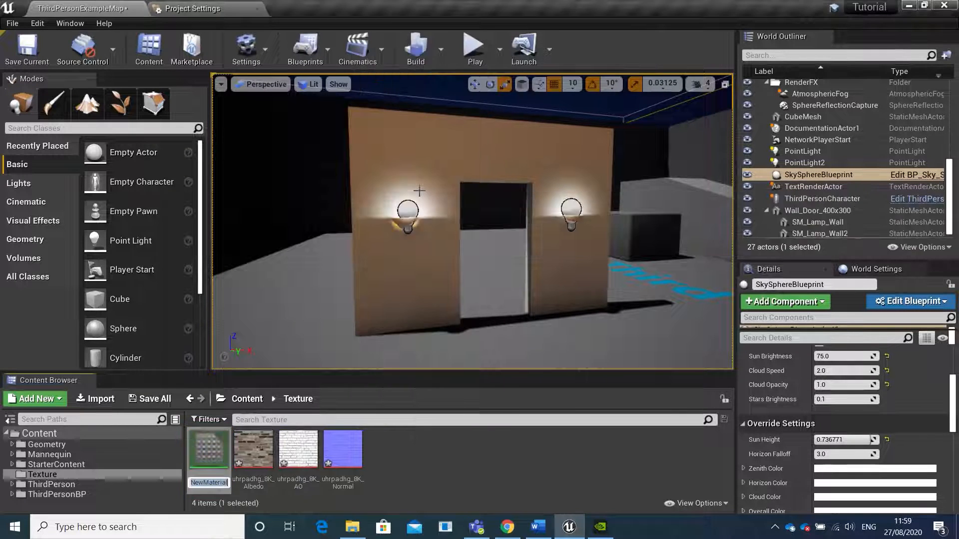
{"action": "key", "text": "Caps_Lock"}
{"action": "type", "text": "B"}
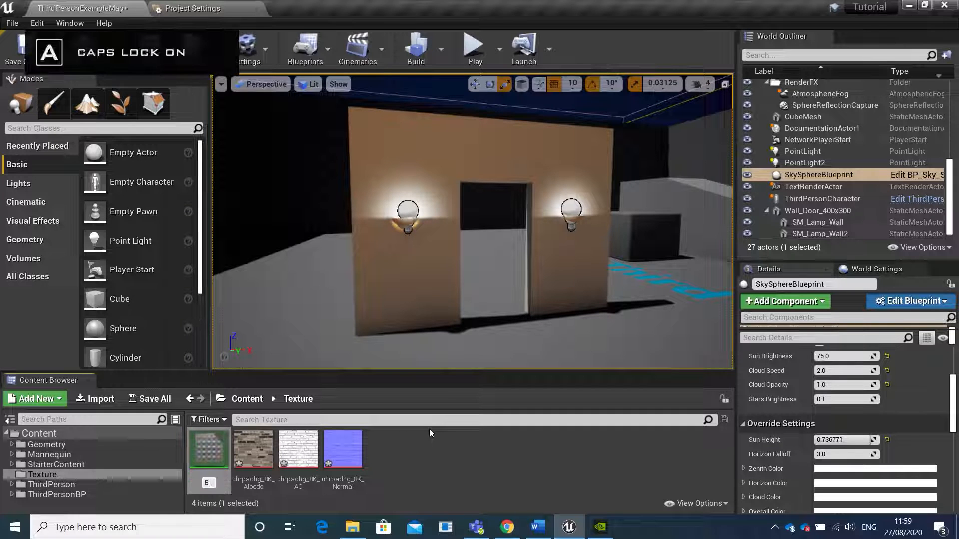
{"action": "key", "text": "Caps_Lock"}
{"action": "type", "text": "rick"}
{"action": "key", "text": "Caps_Lock"}
{"action": "type", "text": "T"}
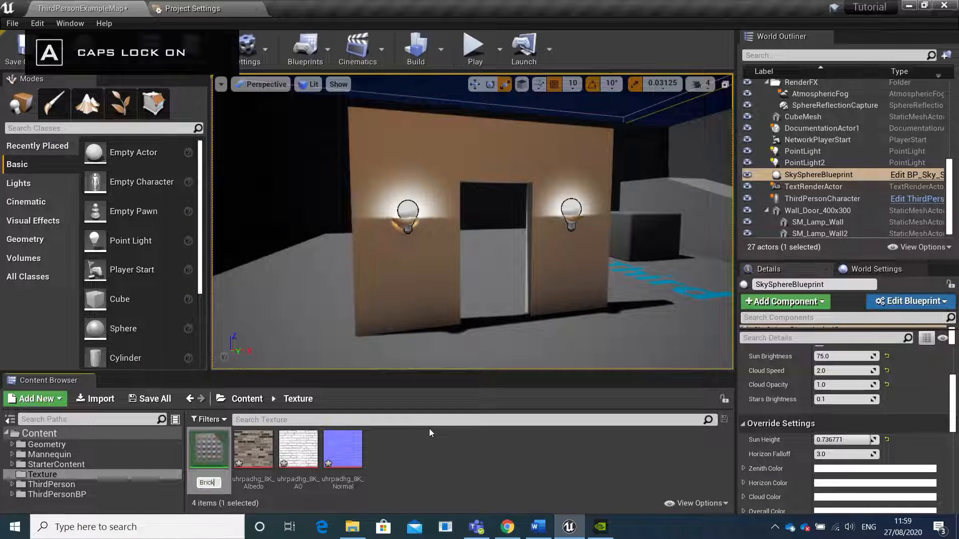
{"action": "key", "text": "Caps_Lock"}
{"action": "type", "text": "exture"}
{"action": "key", "text": "Return"}
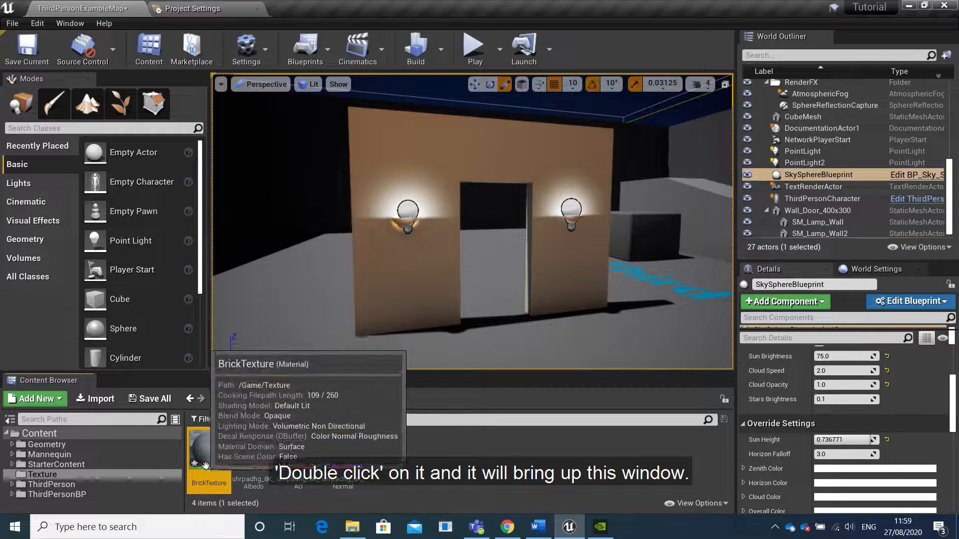
Open the BrickTexture material for editing and reduce its window so the imported textures stay reachable
{"action": "double_click", "coordinate": [210, 449]}
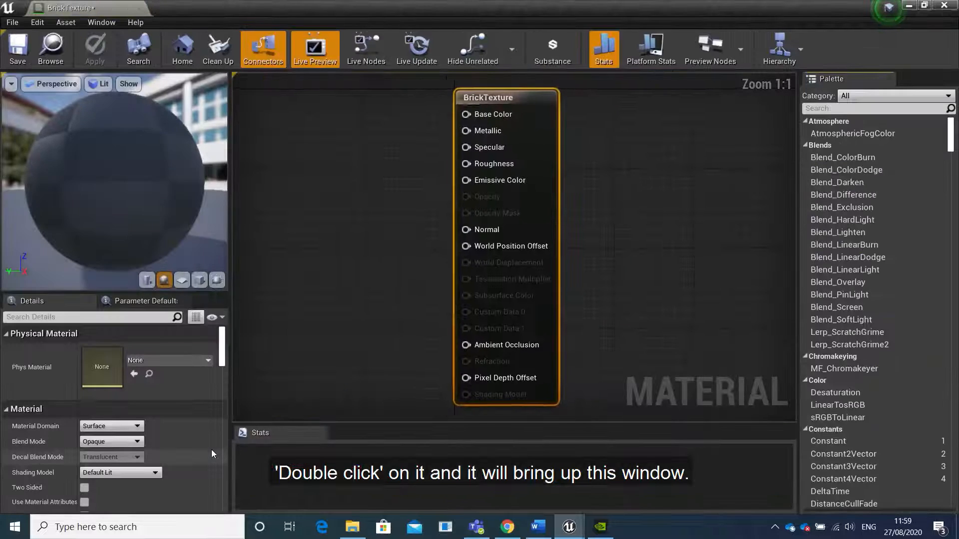
{"action": "right_click_drag", "start_coordinate": [336, 212], "coordinate": [493, 227]}
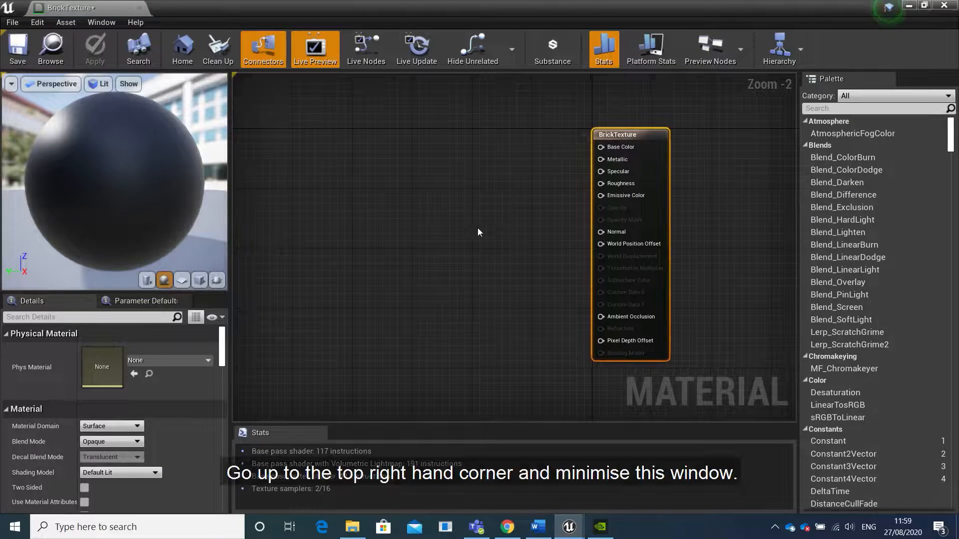
{"action": "left_click", "coordinate": [924, 7]}
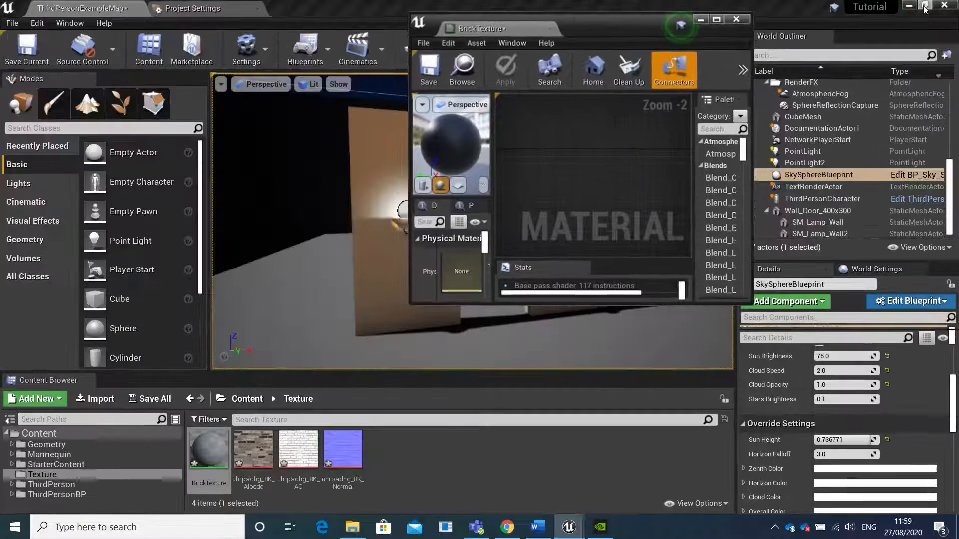
Add the Albedo, AO and Normal textures to the BrickTexture graph together and maximize the material editor window
{"action": "left_click", "coordinate": [259, 446]}
{"action": "left_click", "coordinate": [337, 454], "text": "shift"}
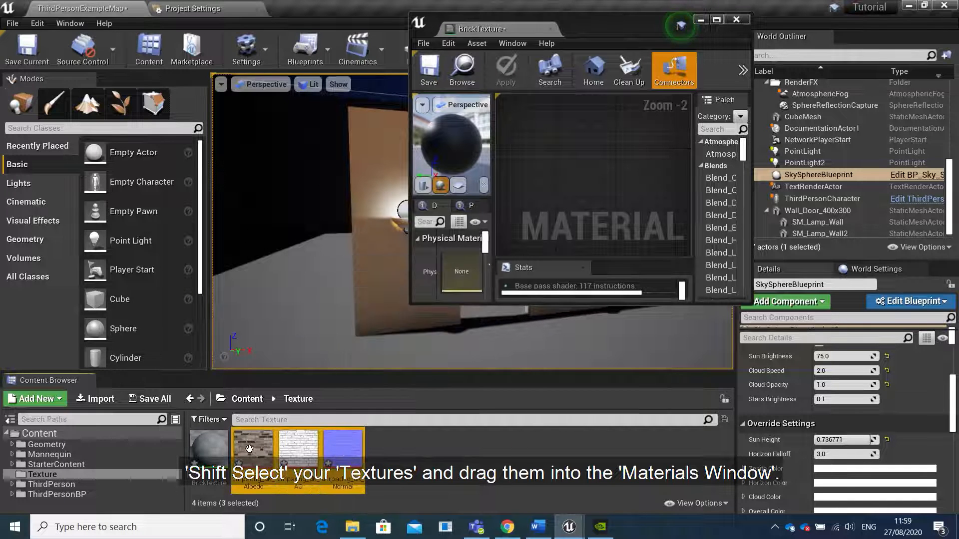
{"action": "left_click_drag", "start_coordinate": [254, 451], "coordinate": [585, 161]}
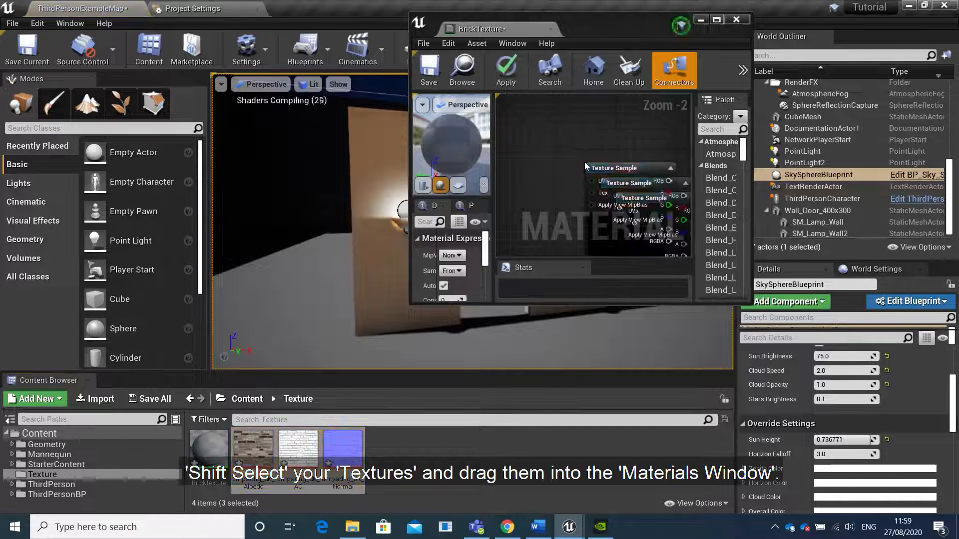
{"action": "left_click", "coordinate": [717, 19]}
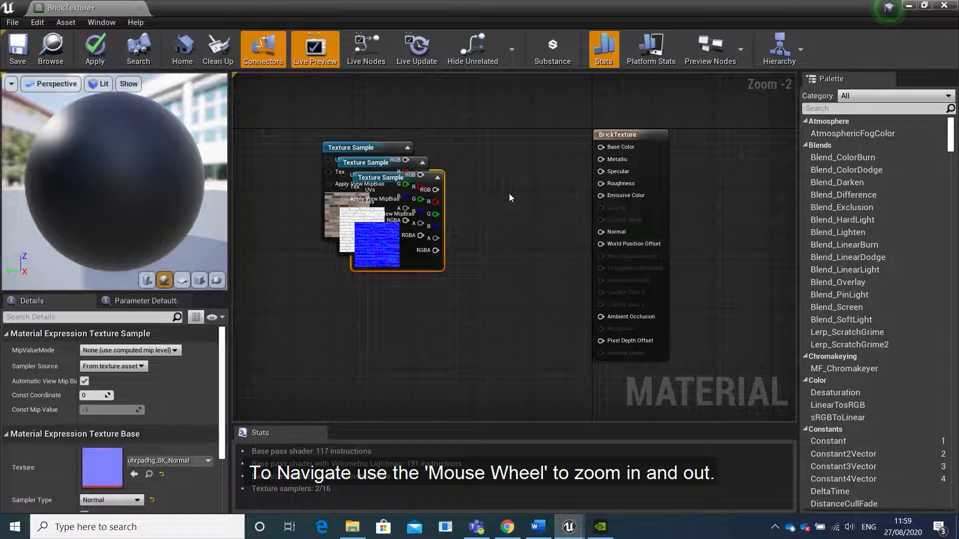
{"action": "scroll", "coordinate": [509, 195], "scroll_direction": "down", "scroll_amount": 5}
{"action": "scroll", "coordinate": [510, 194], "scroll_direction": "up", "scroll_amount": 5}
{"action": "scroll", "coordinate": [510, 198], "scroll_direction": "down", "scroll_amount": 4}
{"action": "scroll", "coordinate": [509, 198], "scroll_direction": "up", "scroll_amount": 4}
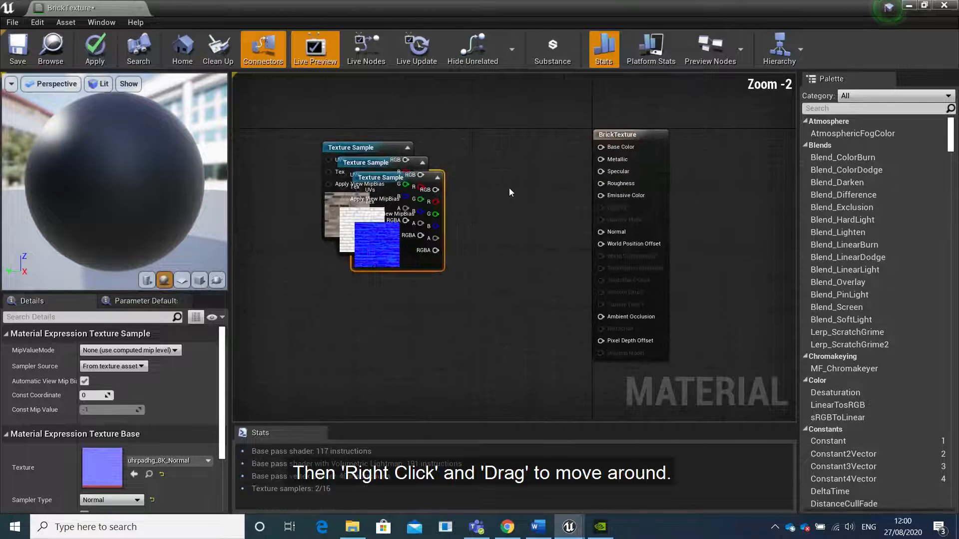
Spread the overlapping texture samples into a column beside the material node: albedo near Base Color, normal in the middle, ambient occlusion lowest
{"action": "right_click_drag", "start_coordinate": [509, 241], "coordinate": [548, 203]}
{"action": "left_click_drag", "start_coordinate": [464, 247], "coordinate": [554, 249]}
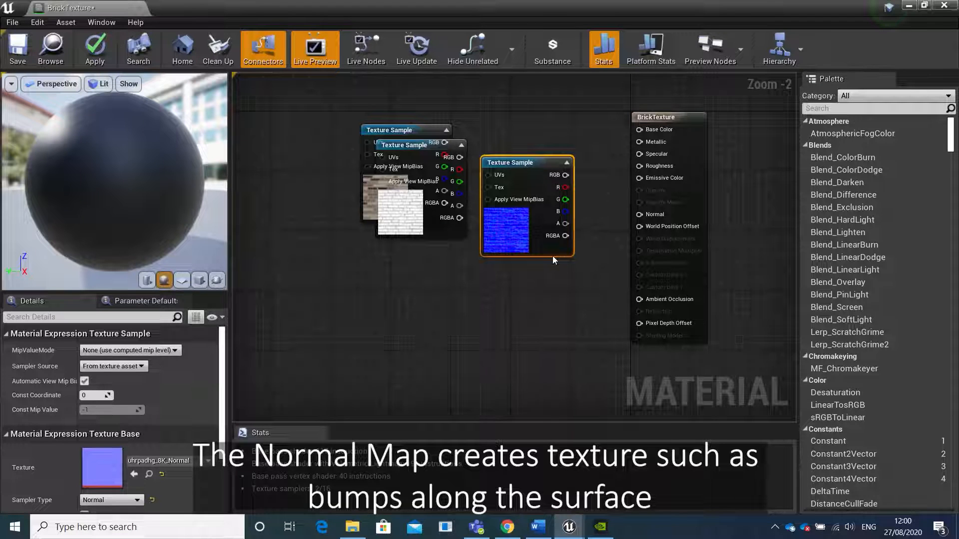
{"action": "left_click_drag", "start_coordinate": [552, 256], "coordinate": [549, 286]}
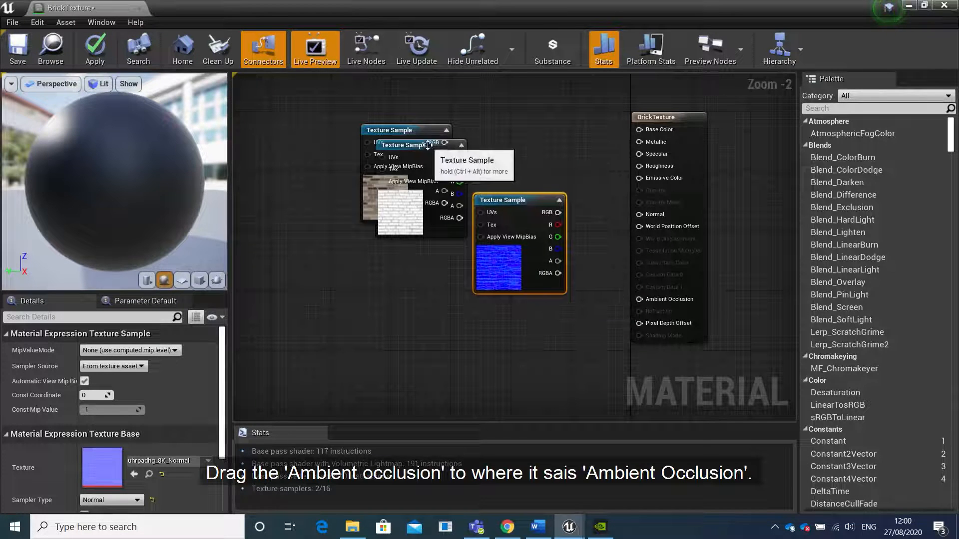
{"action": "left_click_drag", "start_coordinate": [432, 150], "coordinate": [525, 334]}
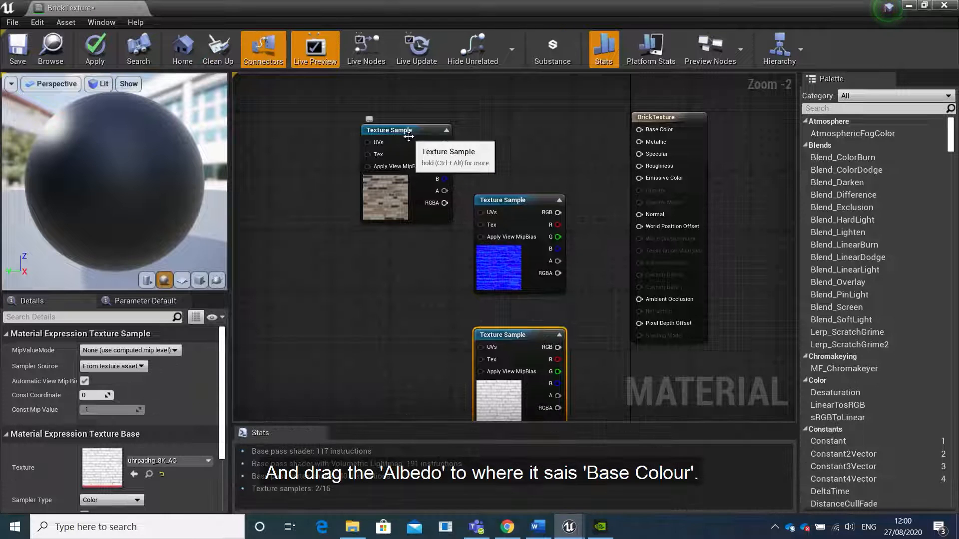
{"action": "left_click_drag", "start_coordinate": [411, 140], "coordinate": [518, 92]}
{"action": "right_click_drag", "start_coordinate": [583, 143], "coordinate": [532, 144]}
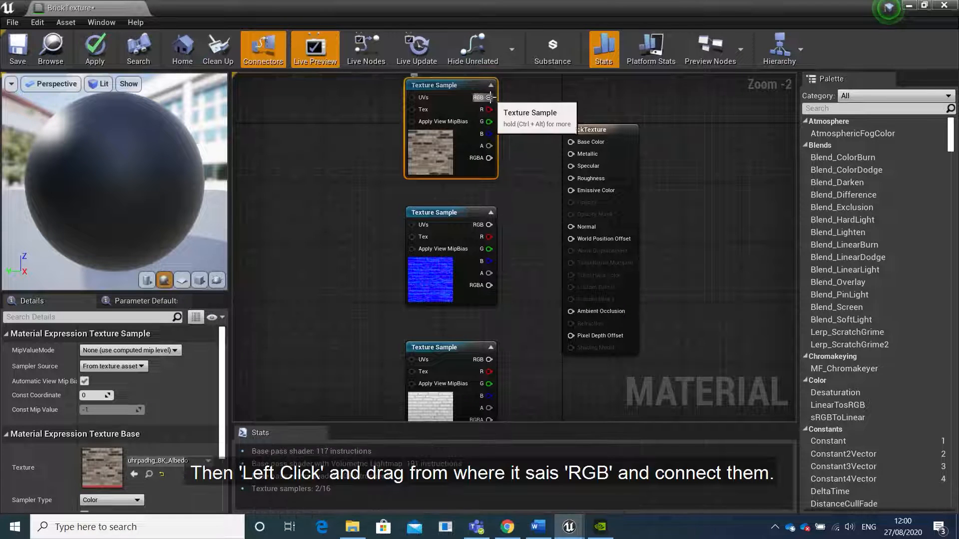
Connect the RGB outputs of the albedo, normal and AO samples to Base Color, Normal and Ambient Occlusion respectively
{"action": "left_click_drag", "start_coordinate": [490, 97], "coordinate": [571, 143]}
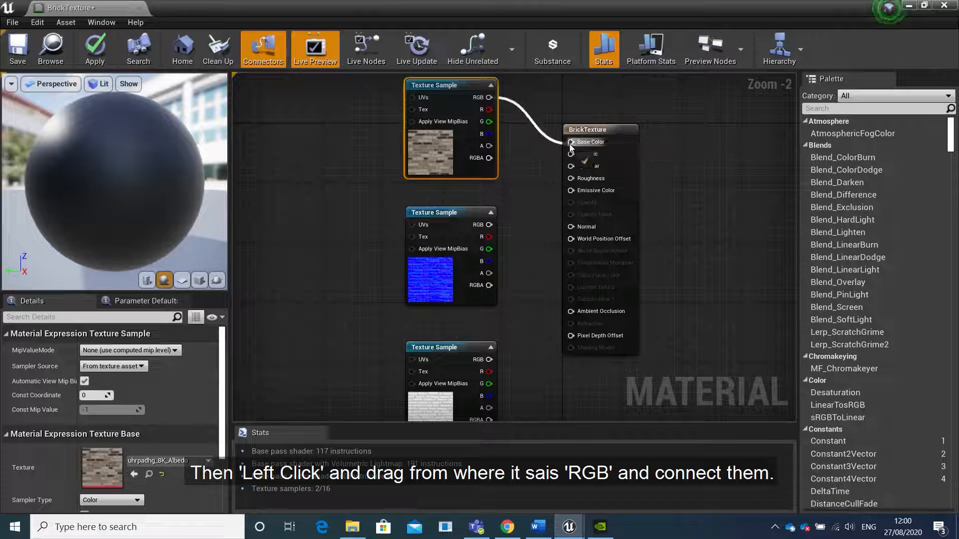
{"action": "right_click_drag", "start_coordinate": [542, 247], "coordinate": [548, 208]}
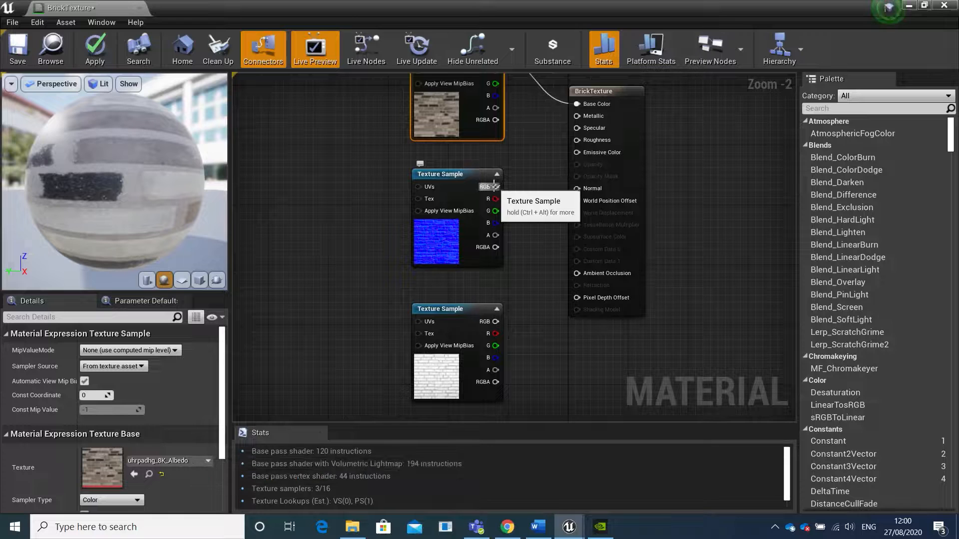
{"action": "left_click_drag", "start_coordinate": [495, 187], "coordinate": [577, 189]}
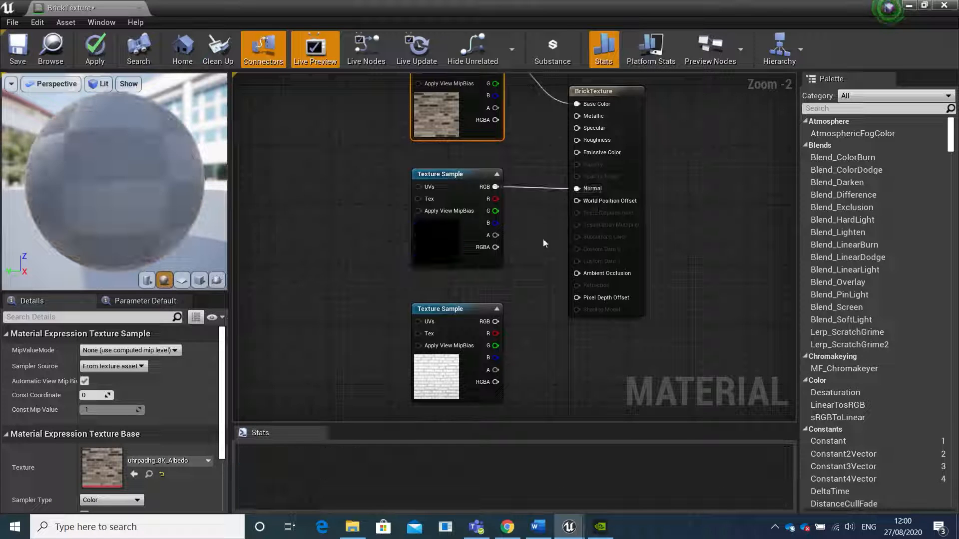
{"action": "right_click_drag", "start_coordinate": [534, 269], "coordinate": [533, 226]}
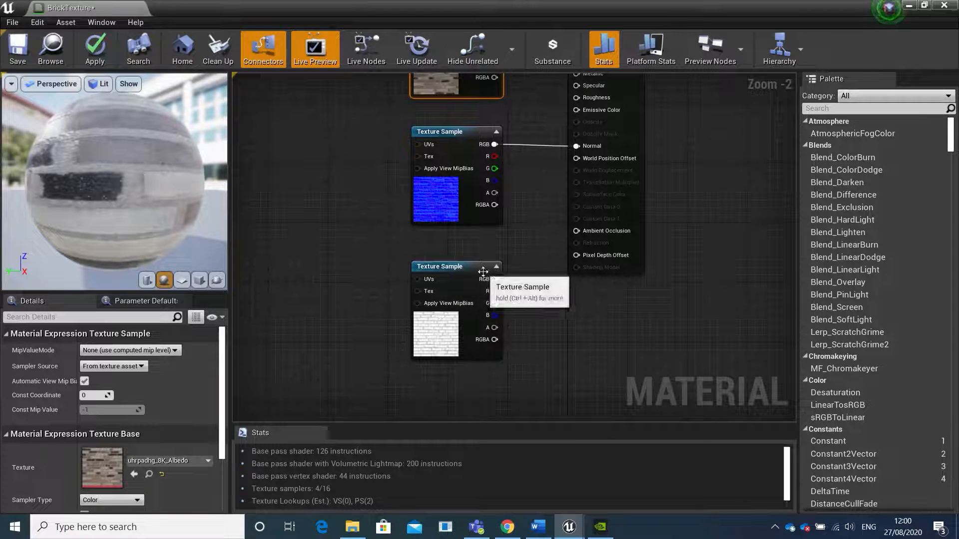
{"action": "left_click_drag", "start_coordinate": [494, 279], "coordinate": [578, 230]}
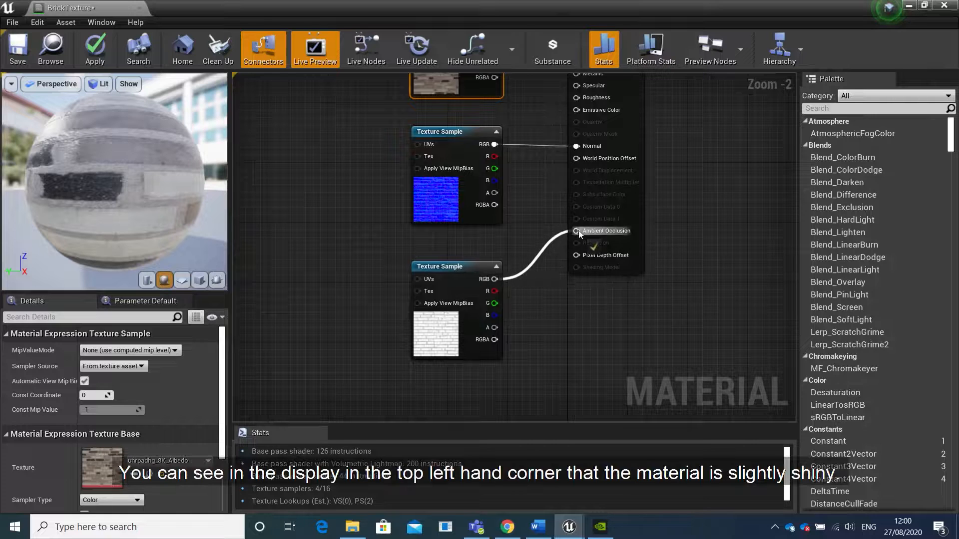
Move the normal and ambient occlusion texture samples down together to leave a gap below the albedo sample
{"action": "right_click_drag", "start_coordinate": [526, 193], "coordinate": [538, 227]}
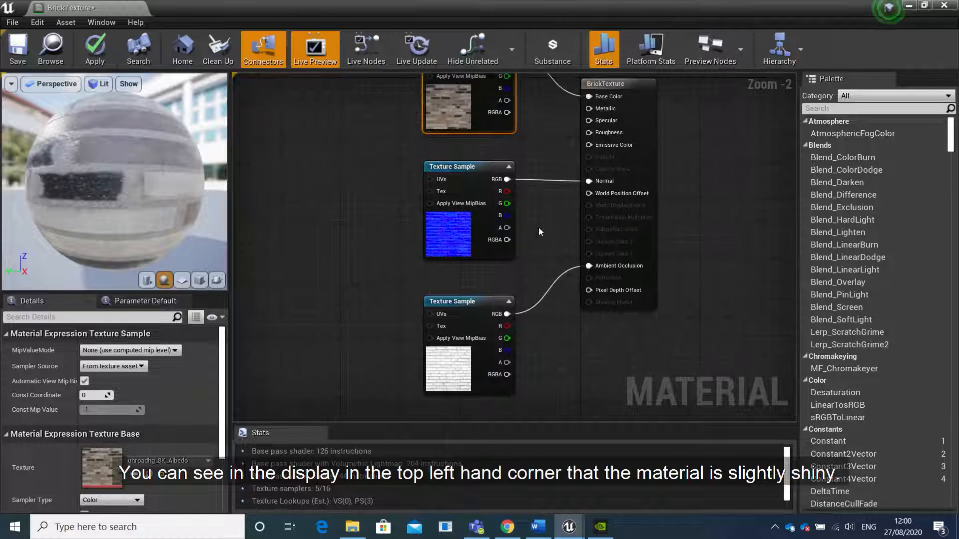
{"action": "left_click_drag", "start_coordinate": [385, 356], "coordinate": [461, 225]}
{"action": "left_click_drag", "start_coordinate": [483, 169], "coordinate": [465, 263]}
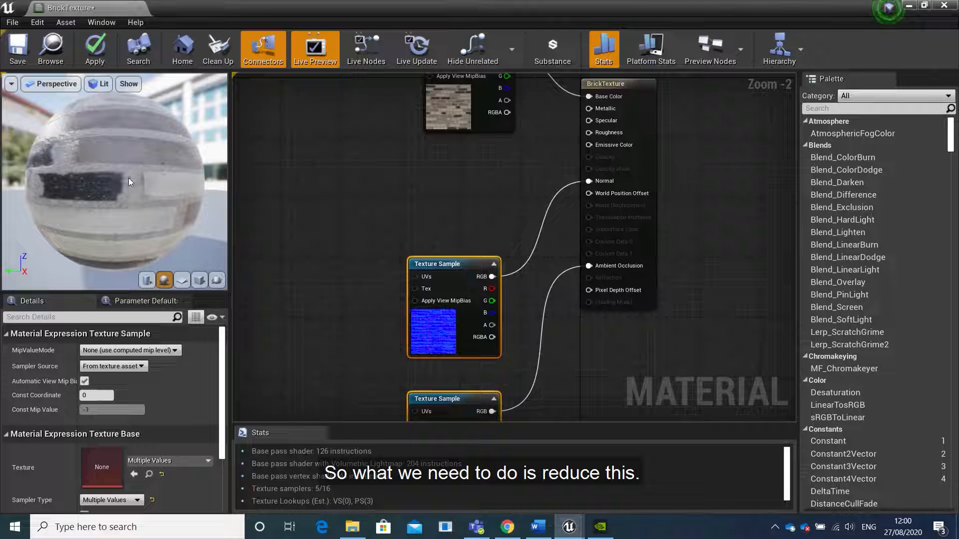
Add a Constant node in the gap below the albedo sample and connect it to the material's Roughness input
{"action": "right_click", "coordinate": [431, 176]}
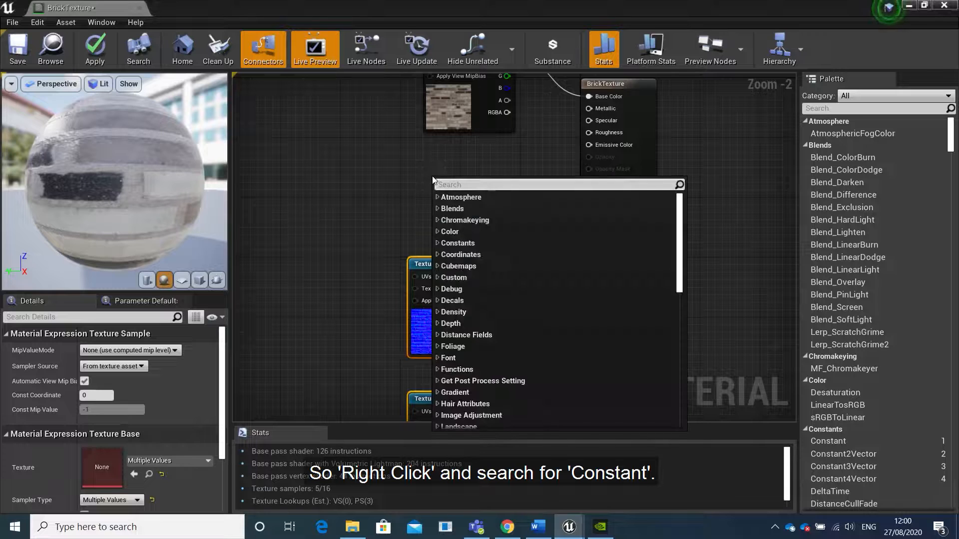
{"action": "type", "text": "con"}
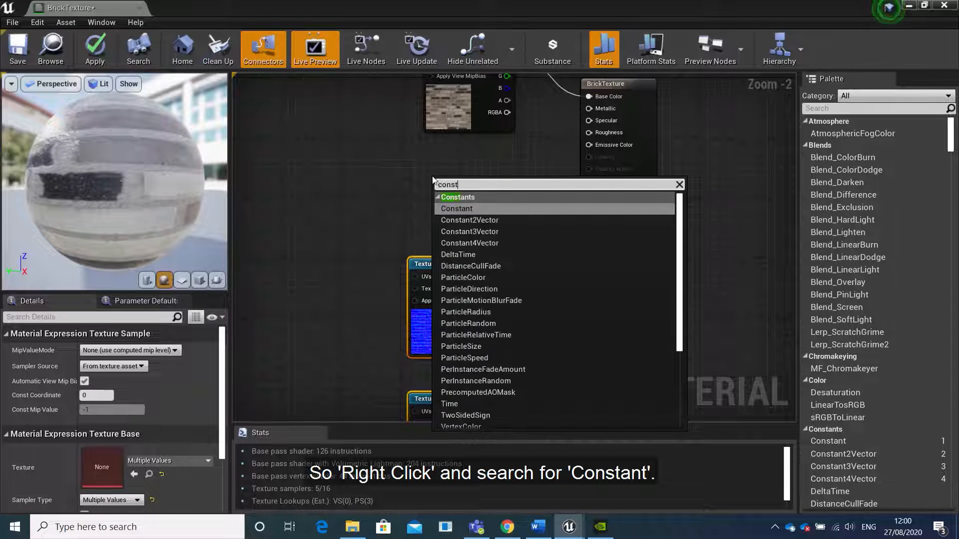
{"action": "type", "text": "st"}
{"action": "key", "text": "Return"}
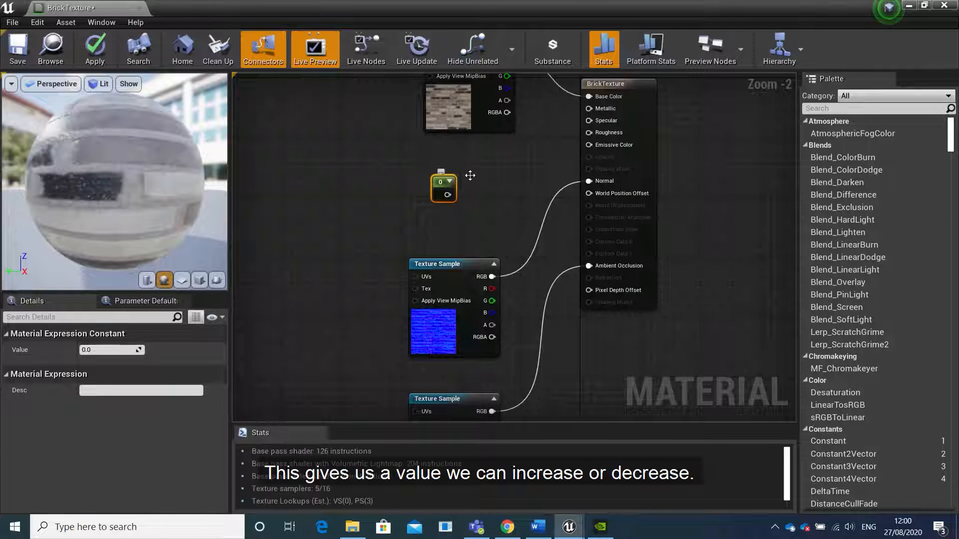
{"action": "right_click_drag", "start_coordinate": [507, 171], "coordinate": [476, 232]}
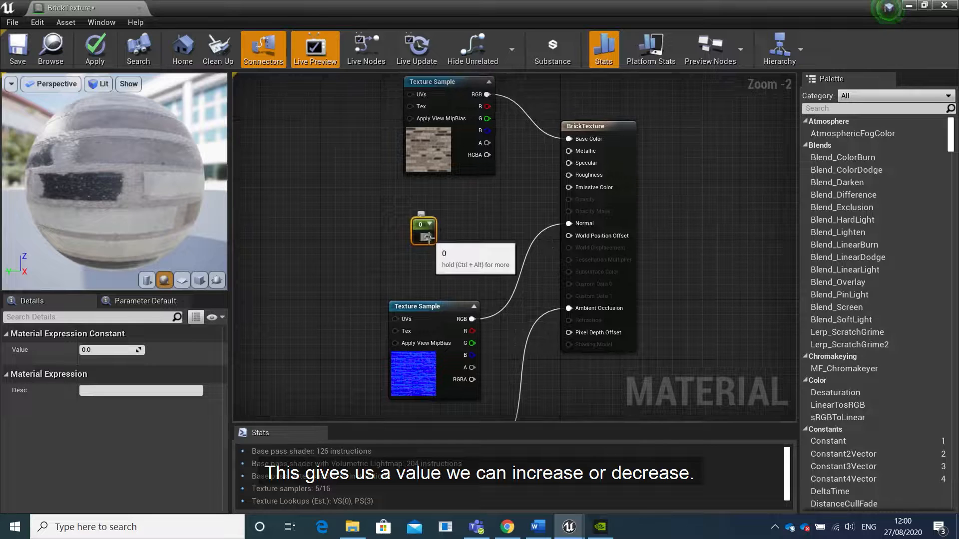
{"action": "left_click_drag", "start_coordinate": [428, 238], "coordinate": [573, 180]}
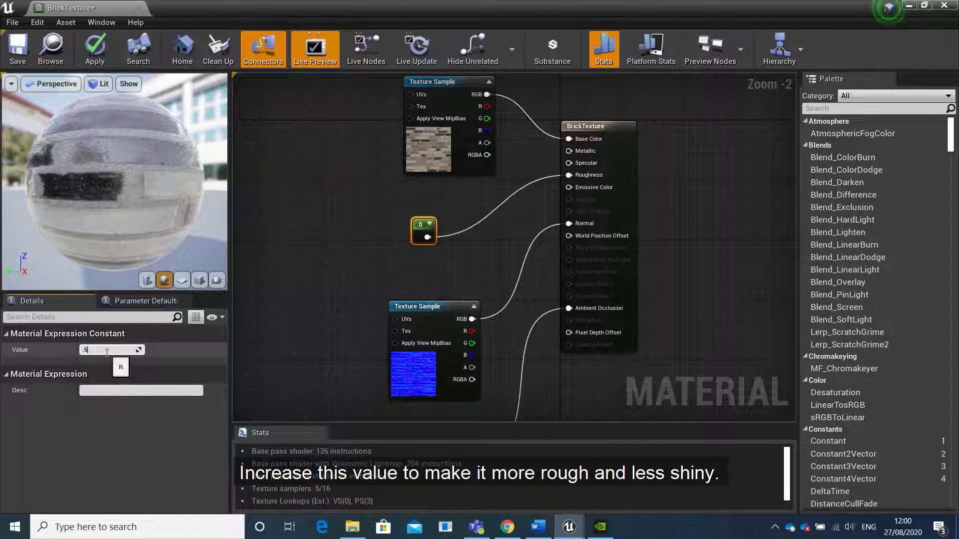
Set the roughness constant's value to 0.5 and save the BrickTexture material
{"action": "key", "text": "Return"}
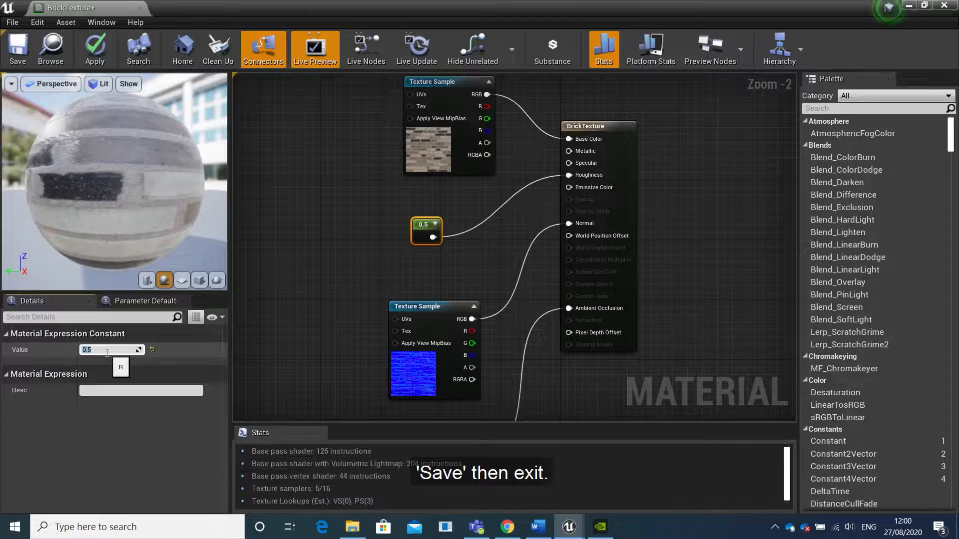
{"action": "left_click", "coordinate": [17, 54]}
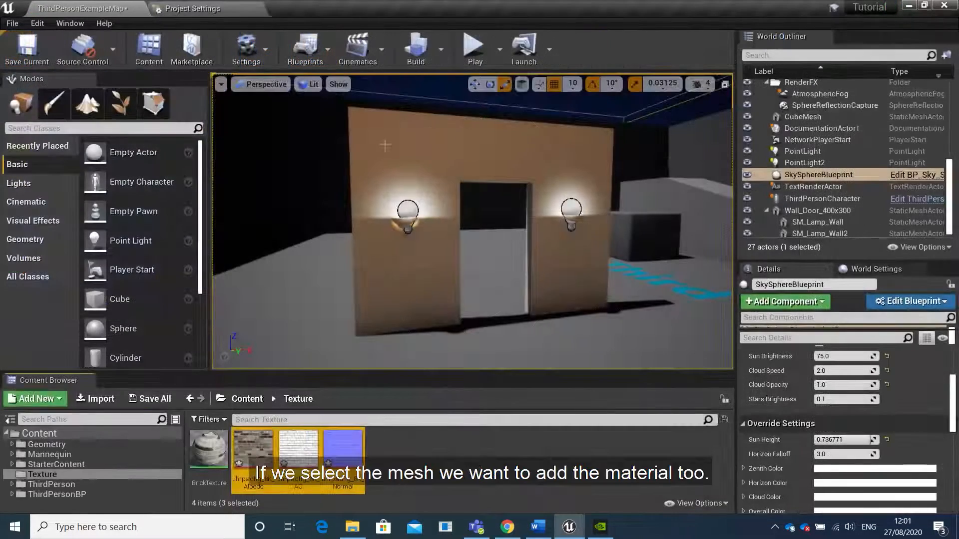
Assign the BrickTexture material to Element 0 of the Wall_Door_400x300 mesh in the level
{"action": "left_click", "coordinate": [500, 142]}
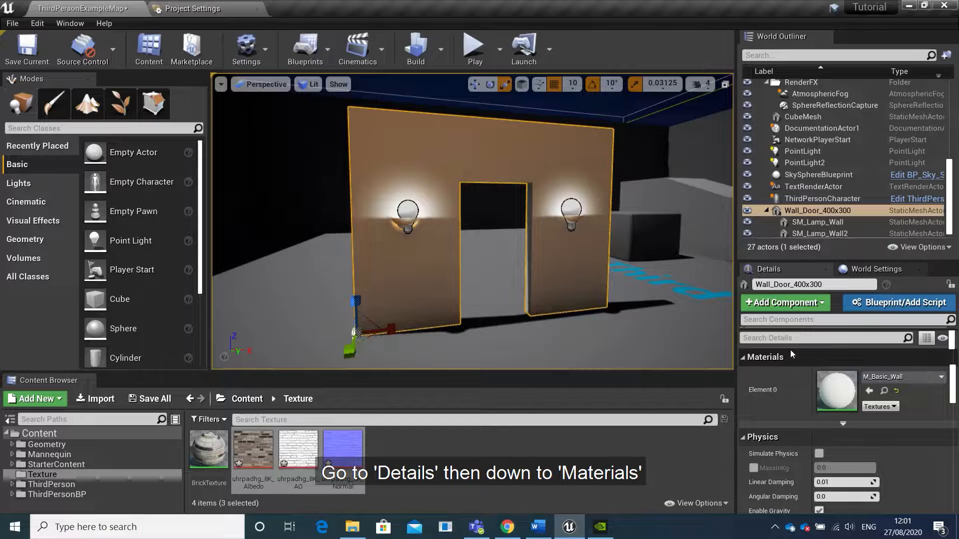
{"action": "left_click", "coordinate": [896, 378]}
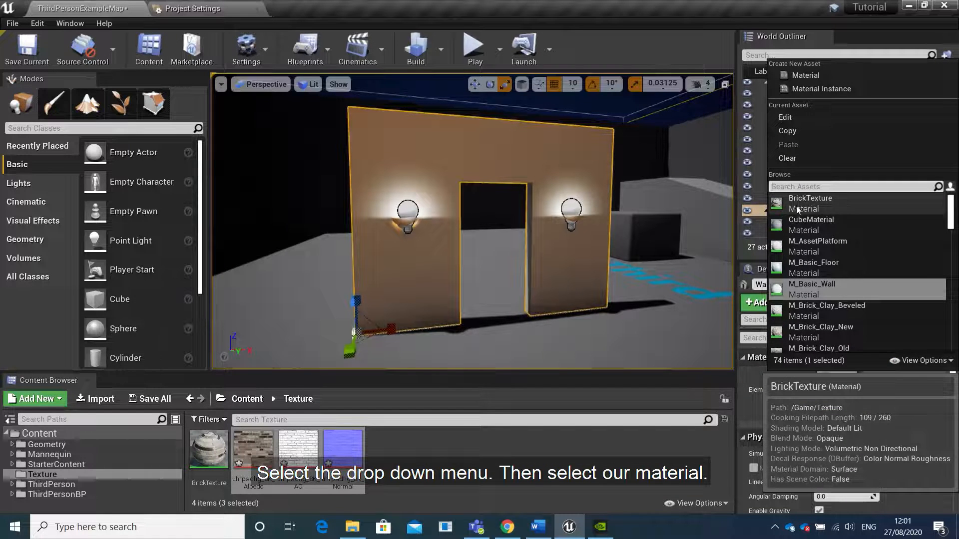
{"action": "left_click", "coordinate": [831, 202]}
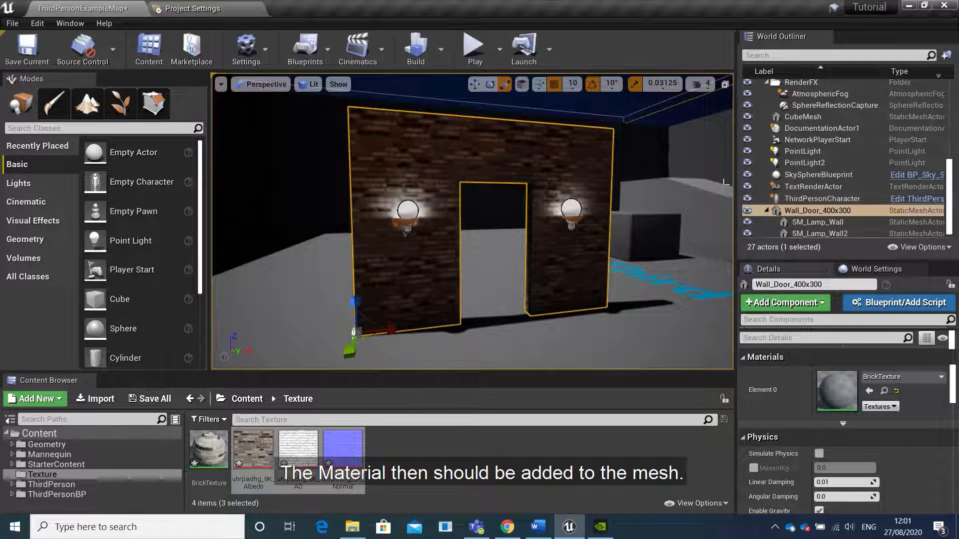
Play the level and run the character up to the doorway wall to examine the brick material's scale
{"action": "left_click", "coordinate": [474, 50]}
{"action": "key", "text": "w"}
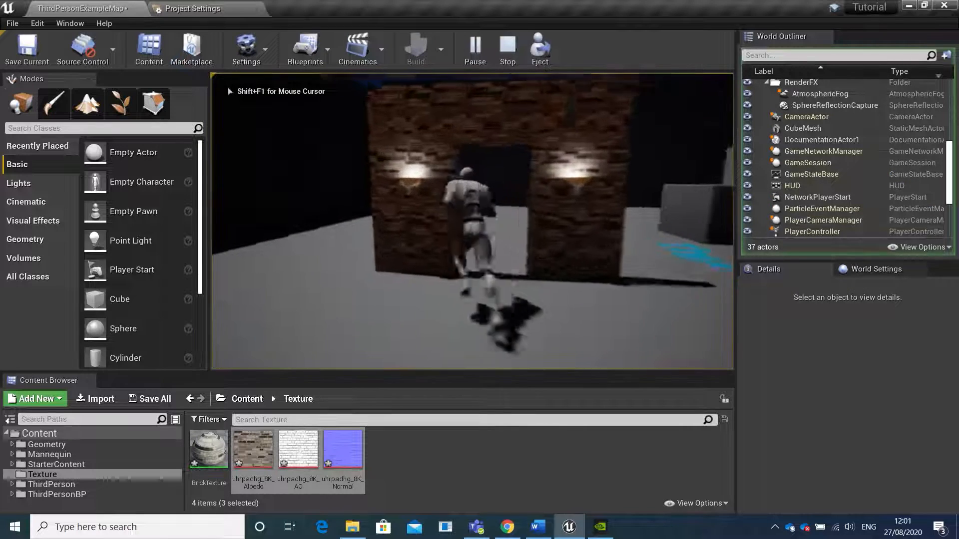
{"action": "key", "text": "w"}
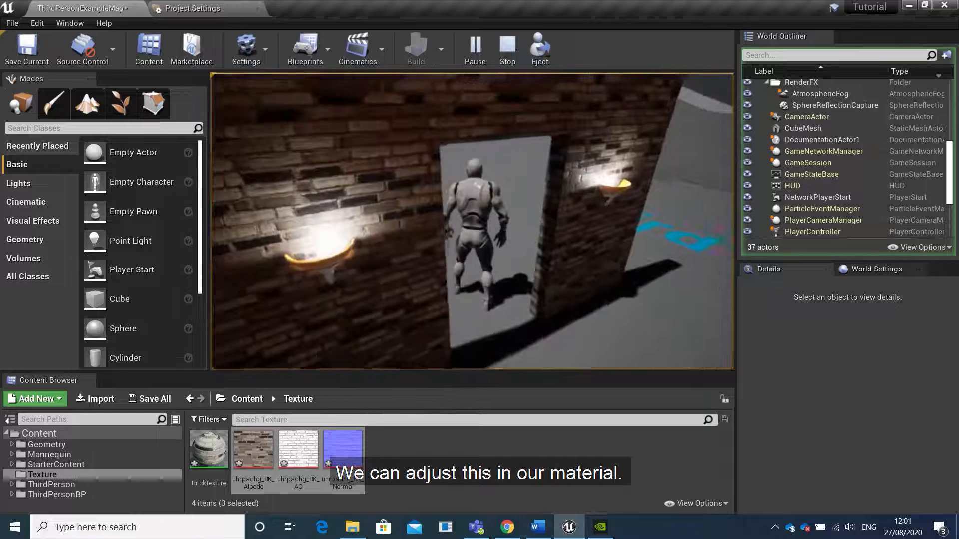
{"action": "key", "text": "w"}
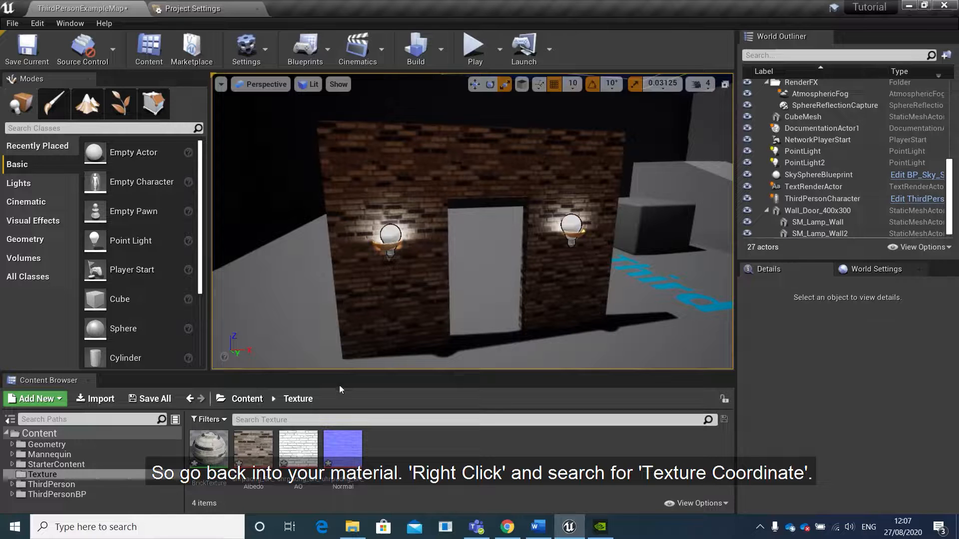
Reopen the BrickTexture material and add a TextureCoordinate node in the empty space beside the albedo texture sample
{"action": "double_click", "coordinate": [210, 459]}
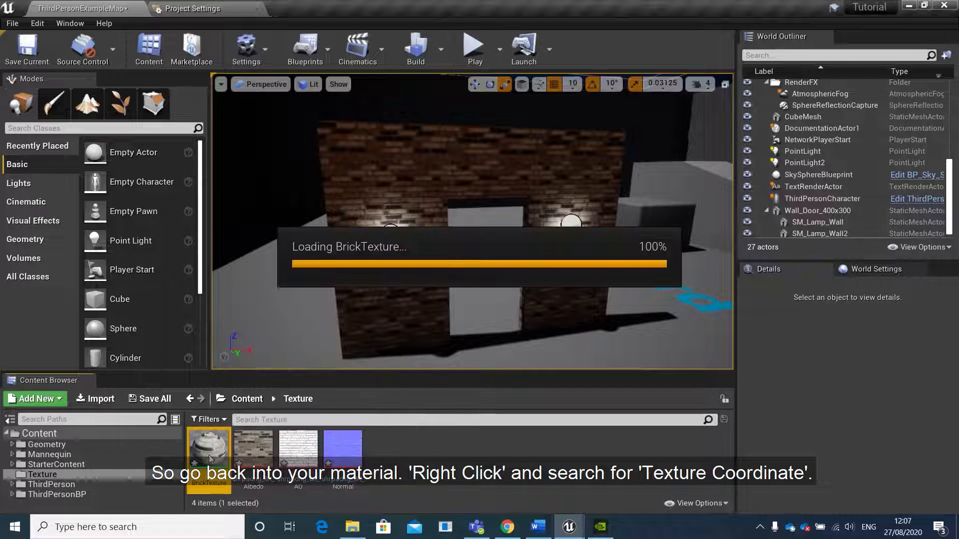
{"action": "scroll", "coordinate": [390, 286], "scroll_direction": "down", "scroll_amount": 5}
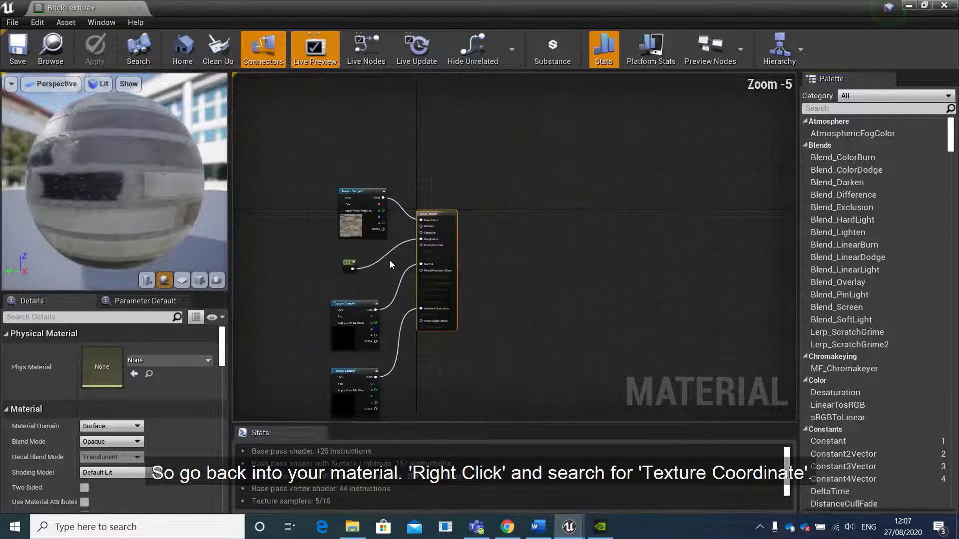
{"action": "right_click_drag", "start_coordinate": [389, 261], "coordinate": [557, 312]}
{"action": "scroll", "coordinate": [442, 267], "scroll_direction": "up", "scroll_amount": 4}
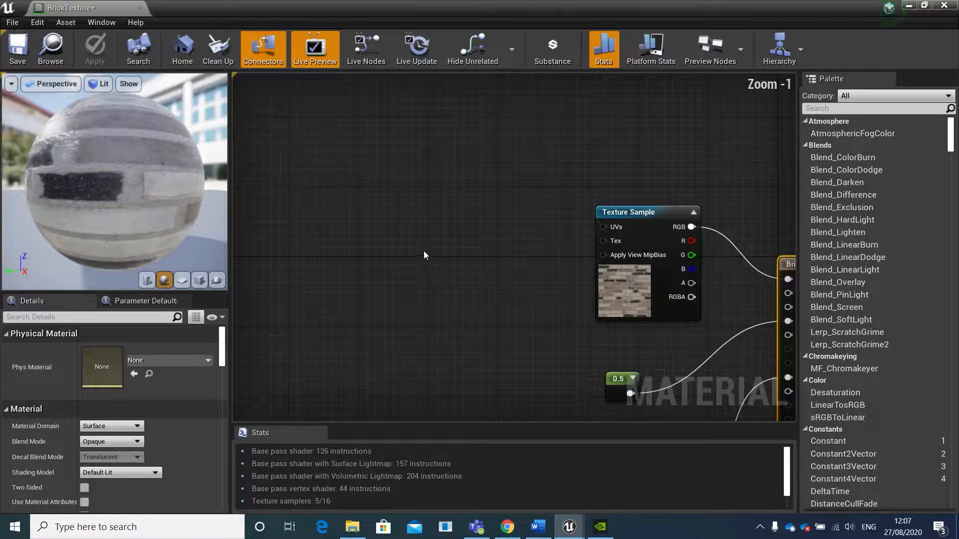
{"action": "right_click", "coordinate": [390, 245]}
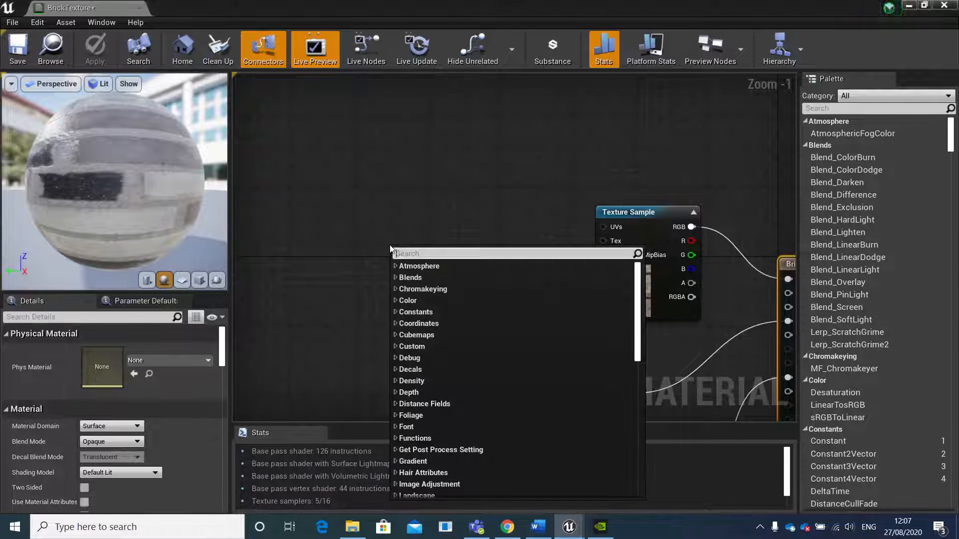
{"action": "type", "text": "texture"}
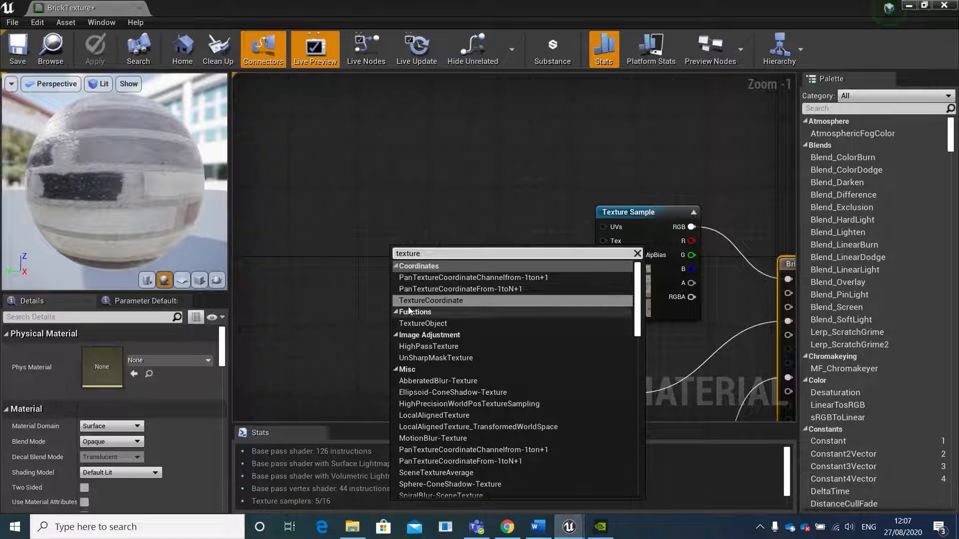
{"action": "left_click", "coordinate": [452, 301]}
Place the texture coordinate node near the albedo sample and connect it to the UVs inputs of the albedo, normal and ambient occlusion samples
{"action": "left_click_drag", "start_coordinate": [428, 253], "coordinate": [606, 229]}
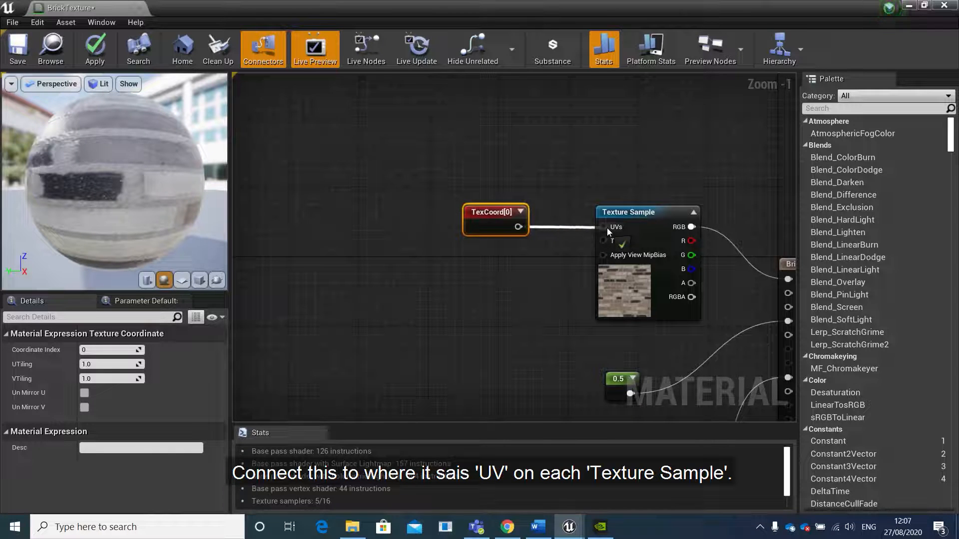
{"action": "left_click_drag", "start_coordinate": [607, 228], "coordinate": [604, 229]}
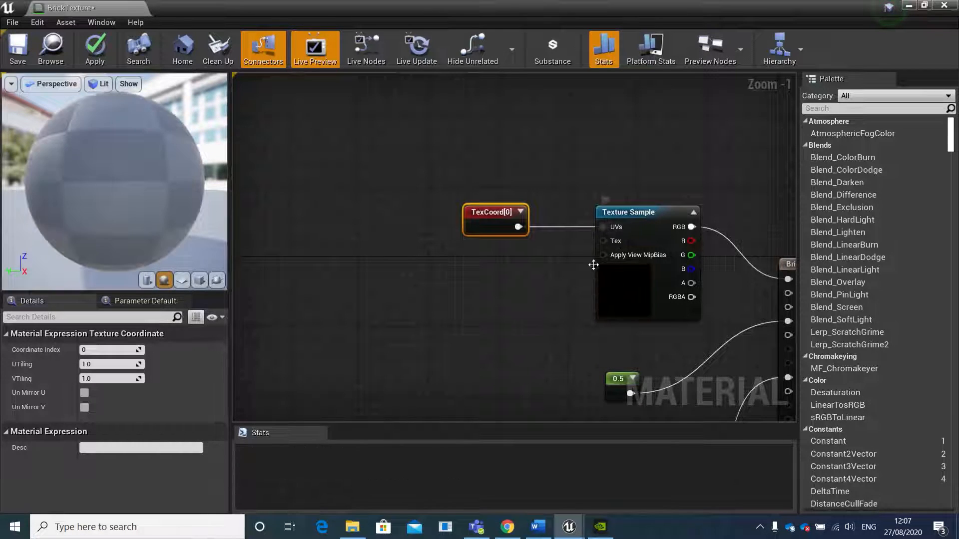
{"action": "scroll", "coordinate": [427, 271], "scroll_direction": "down", "scroll_amount": 2}
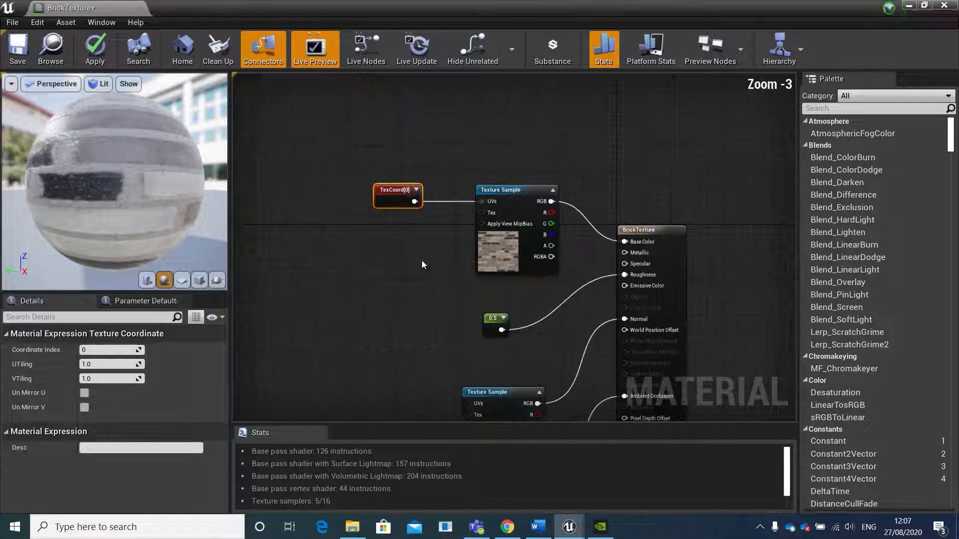
{"action": "right_click_drag", "start_coordinate": [421, 265], "coordinate": [420, 208]}
{"action": "left_click_drag", "start_coordinate": [414, 144], "coordinate": [467, 348]}
{"action": "right_click_drag", "start_coordinate": [418, 362], "coordinate": [428, 255]}
{"action": "scroll", "coordinate": [428, 255], "scroll_direction": "down", "scroll_amount": 2}
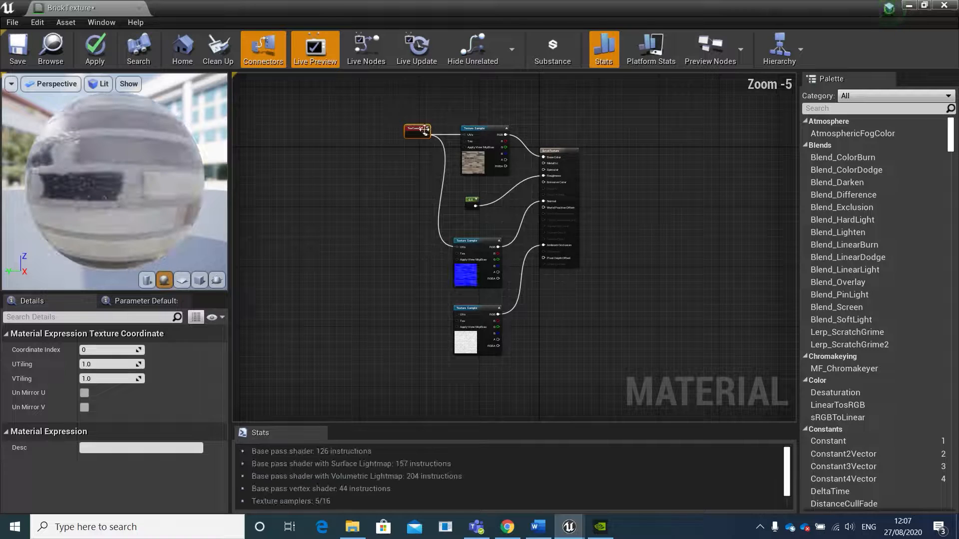
{"action": "left_click_drag", "start_coordinate": [426, 134], "coordinate": [458, 316]}
{"action": "scroll", "coordinate": [441, 318], "scroll_direction": "up", "scroll_amount": 5}
{"action": "right_click_drag", "start_coordinate": [440, 187], "coordinate": [482, 386]}
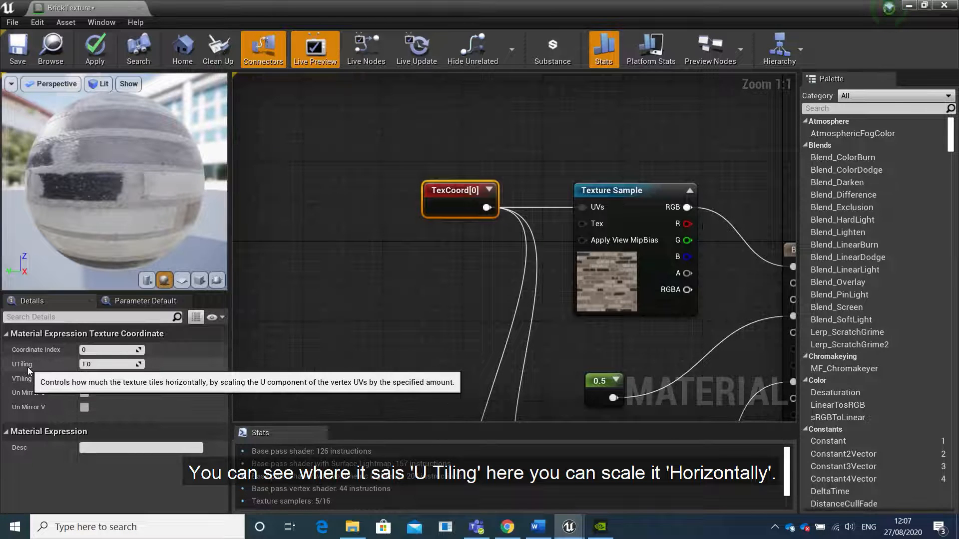
Set both UTiling and VTiling of the texture coordinate node to 4.0
{"action": "left_click", "coordinate": [101, 364]}
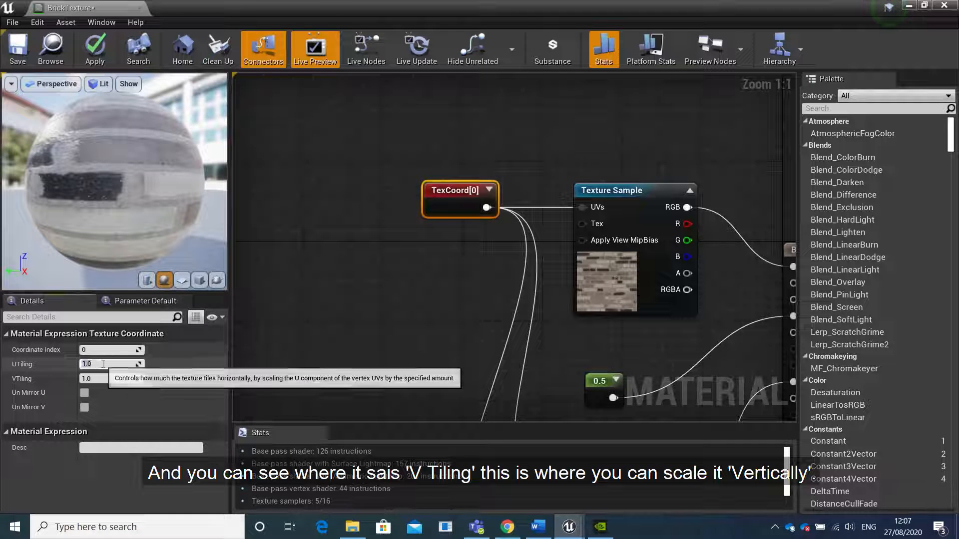
{"action": "type", "text": "4"}
{"action": "key", "text": "Return"}
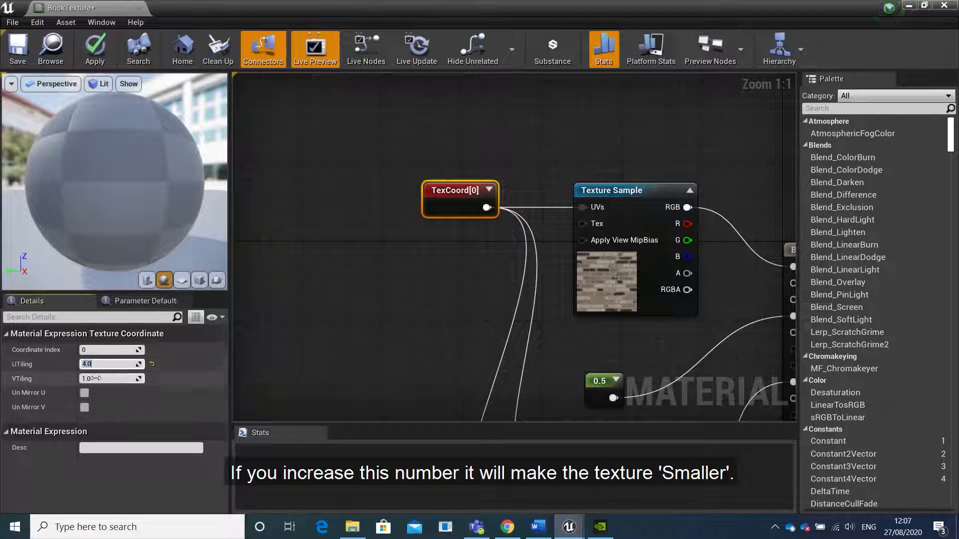
{"action": "left_click", "coordinate": [94, 378]}
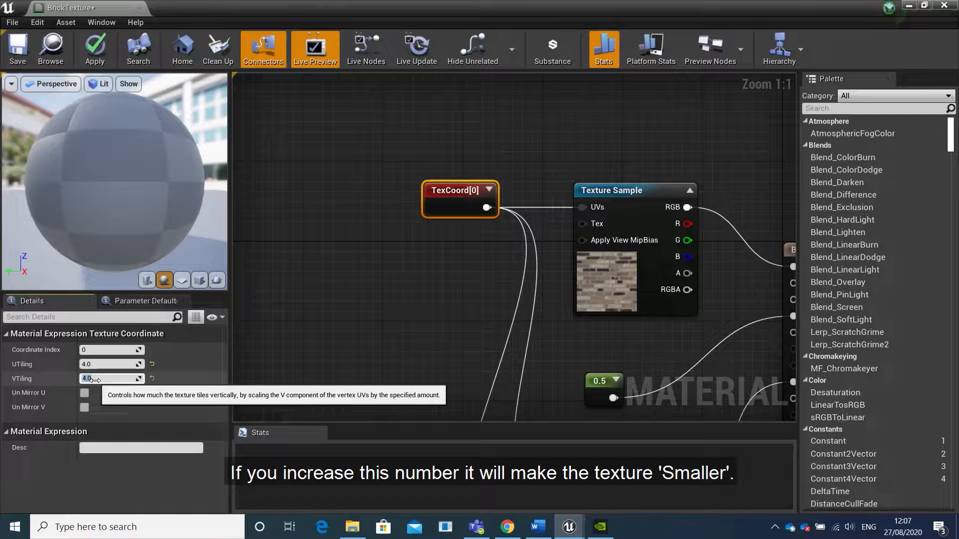
{"action": "type", "text": "4.0"}
{"action": "key", "text": "Return"}
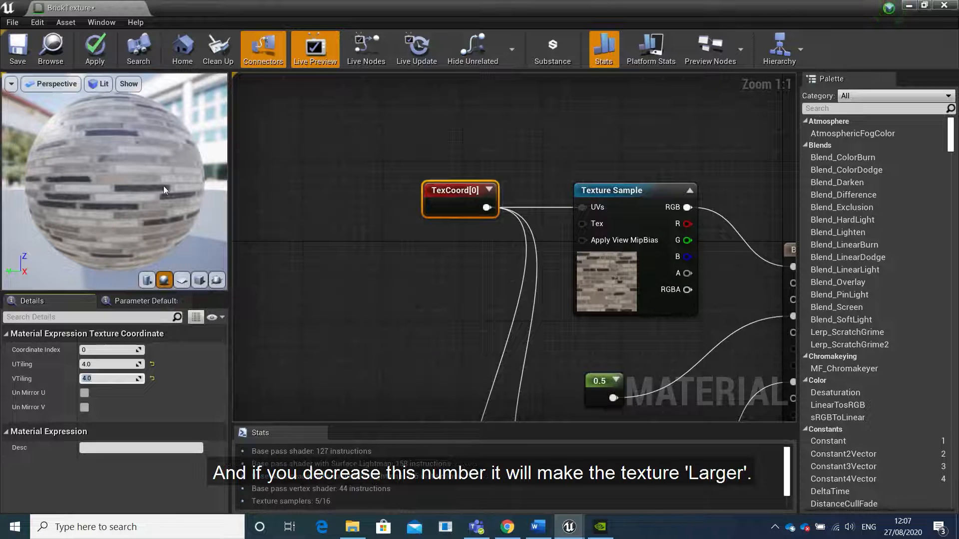
Set UTiling and VTiling of the texture coordinate node to 0.9 each and save the material
{"action": "left_click", "coordinate": [131, 364]}
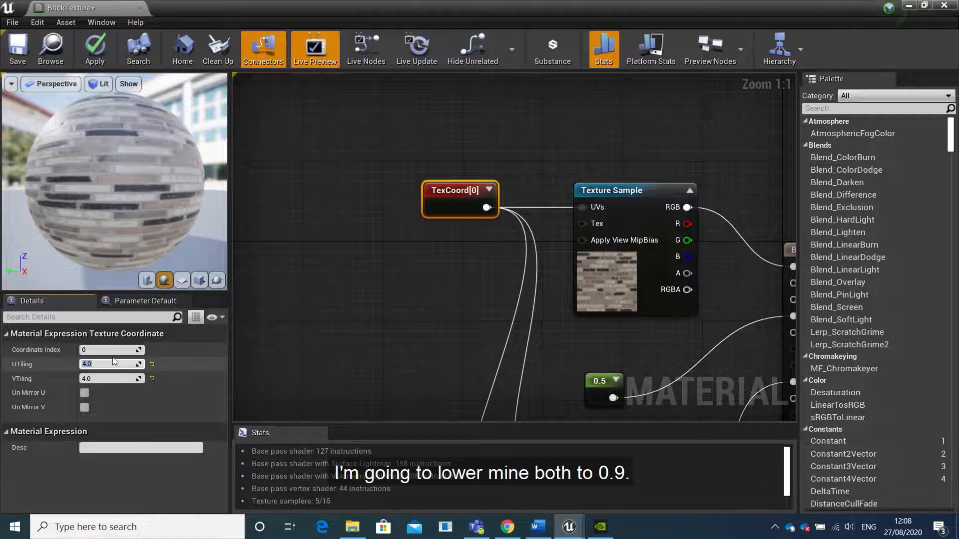
{"action": "type", "text": "."}
{"action": "type", "text": "0.9"}
{"action": "key", "text": "Return"}
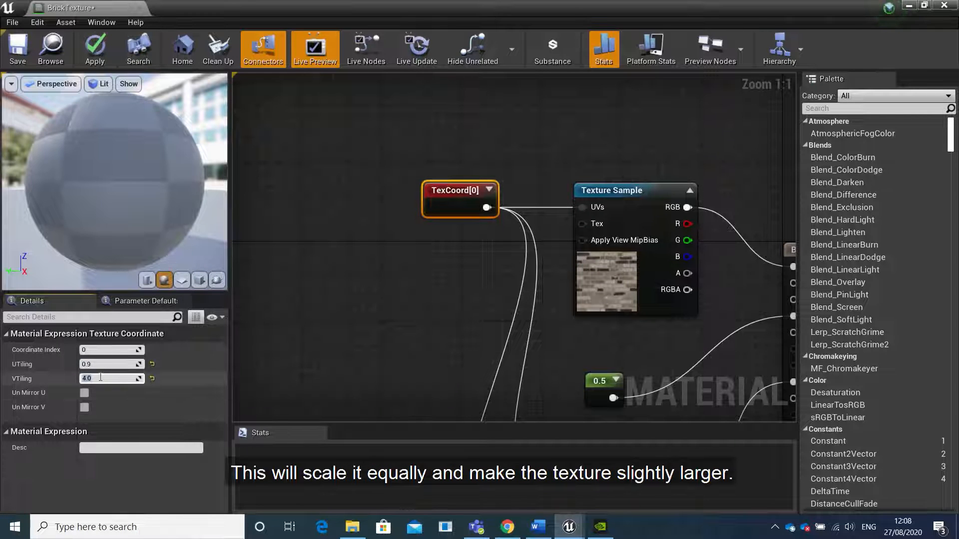
{"action": "key", "text": "Return"}
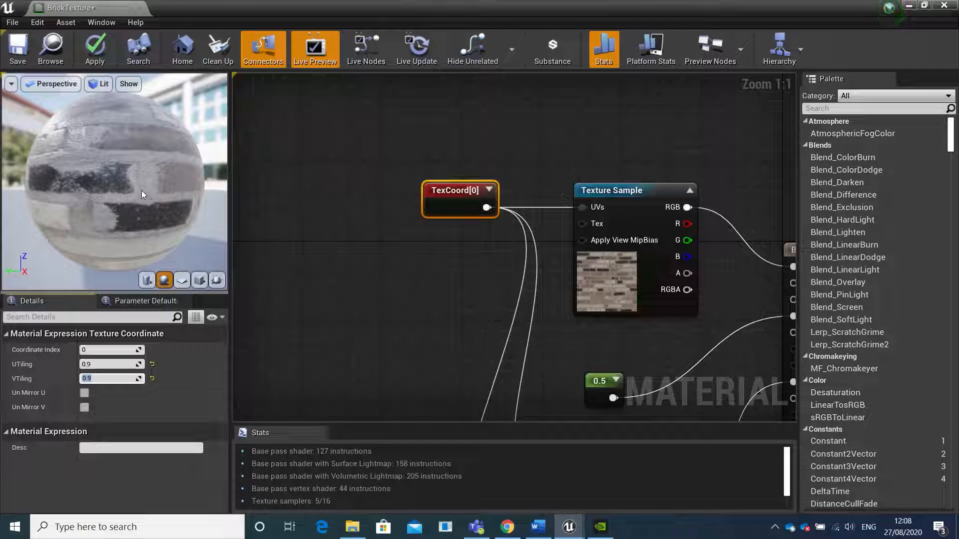
{"action": "left_click", "coordinate": [17, 56]}
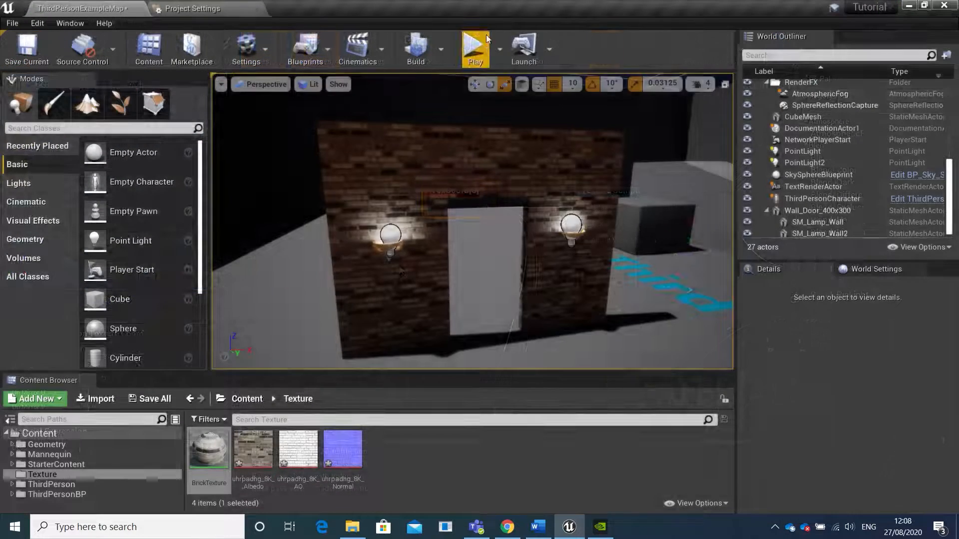
Play the level again and run the character to the doorway wall to check the rescaled bricks
{"action": "left_click", "coordinate": [486, 42]}
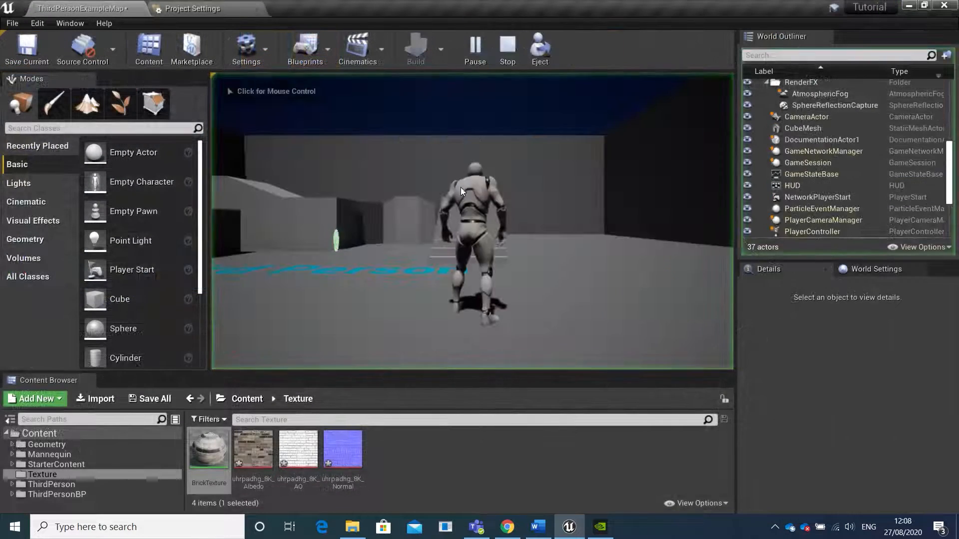
{"action": "key", "text": "w"}
{"action": "key", "text": "a"}
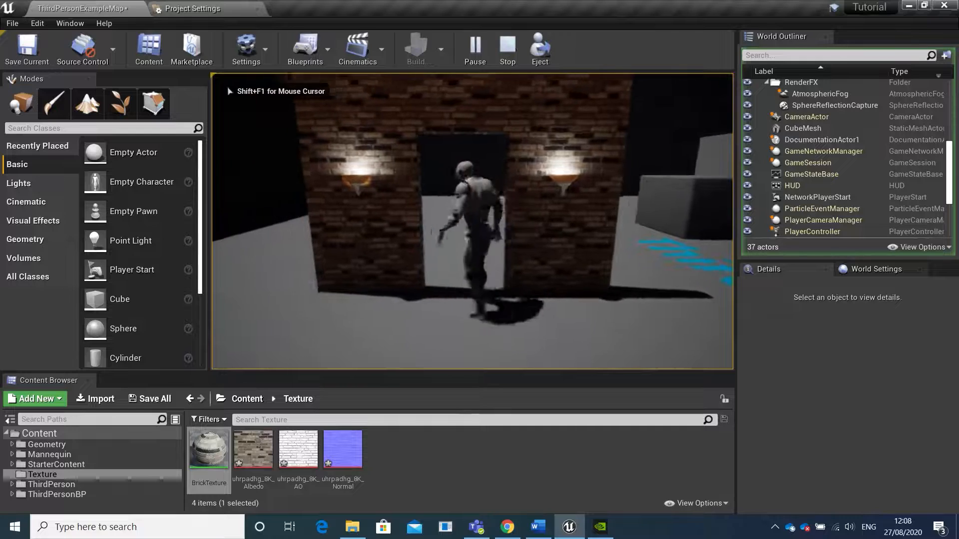
{"action": "key", "text": "w"}
{"action": "key", "text": "w"}
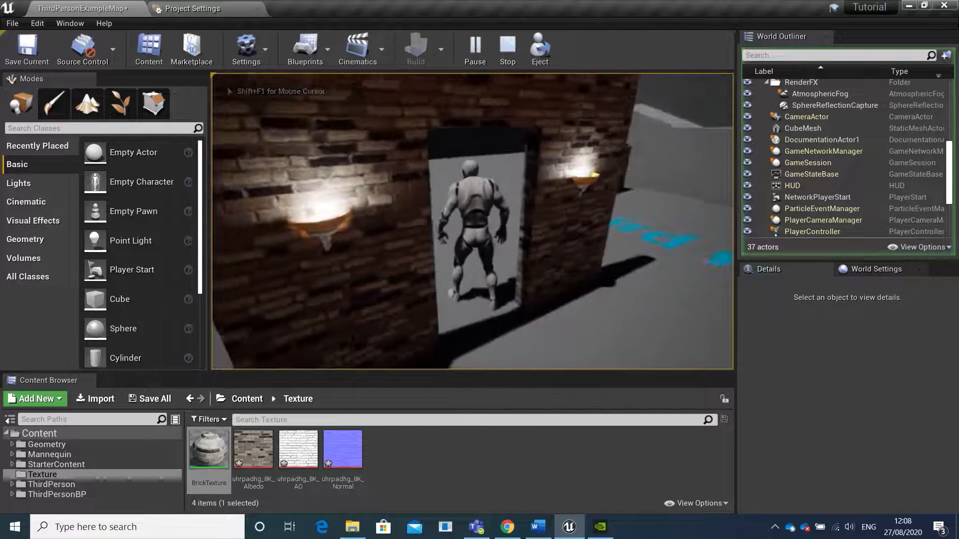
{"action": "key", "text": "w"}
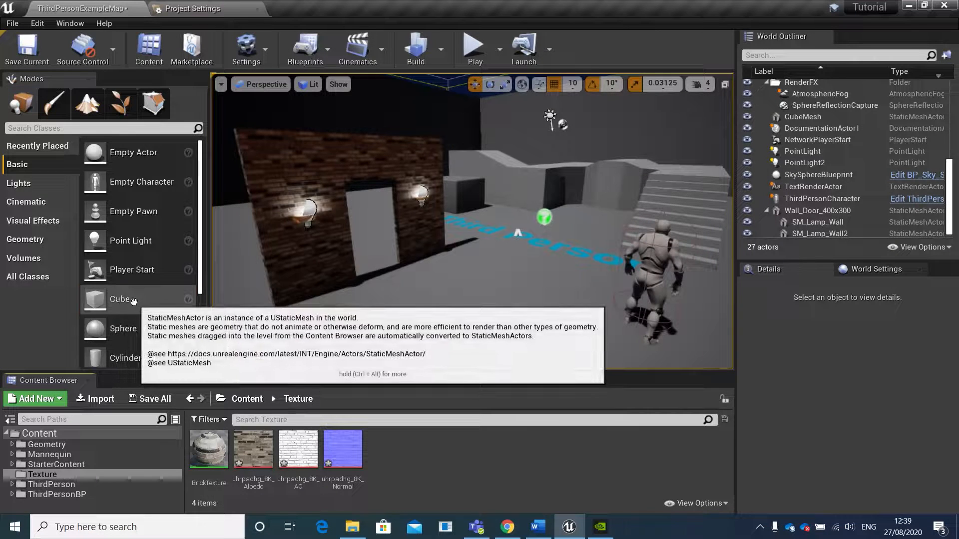
Place a Cube on the floor between the doorway wall and the character and adjust its height
{"action": "left_click_drag", "start_coordinate": [120, 300], "coordinate": [487, 300]}
{"action": "left_click_drag", "start_coordinate": [488, 262], "coordinate": [489, 234]}
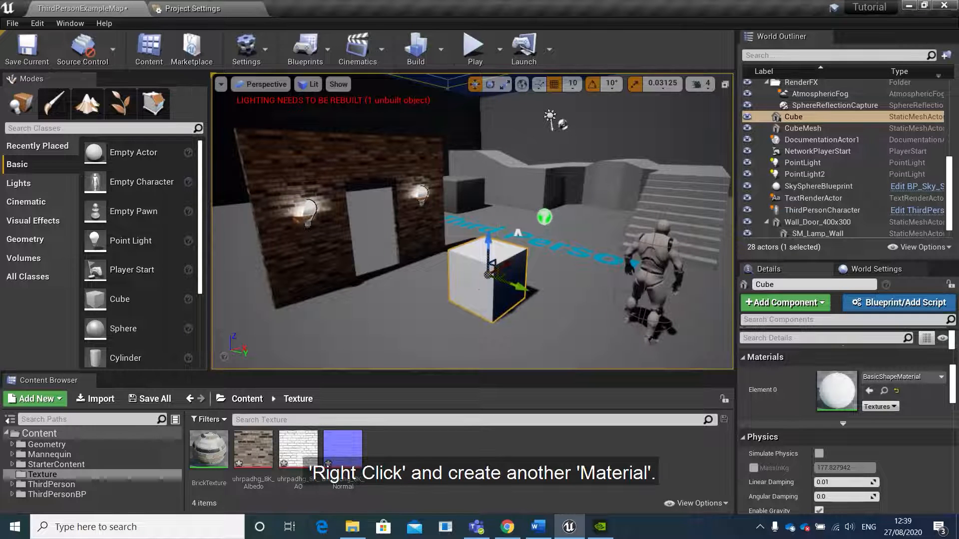
Create a new material named Texture in the Texture content folder
{"action": "right_click", "coordinate": [404, 458]}
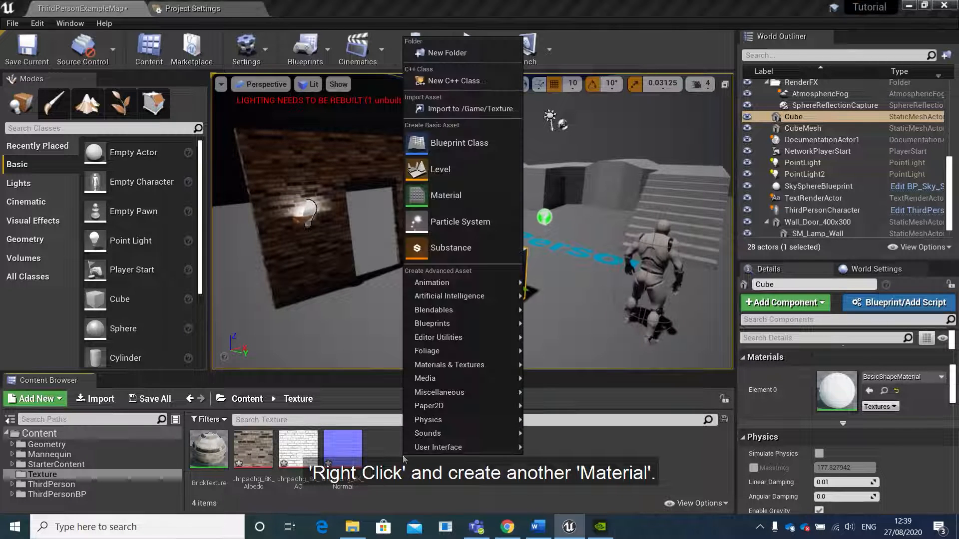
{"action": "left_click", "coordinate": [460, 202]}
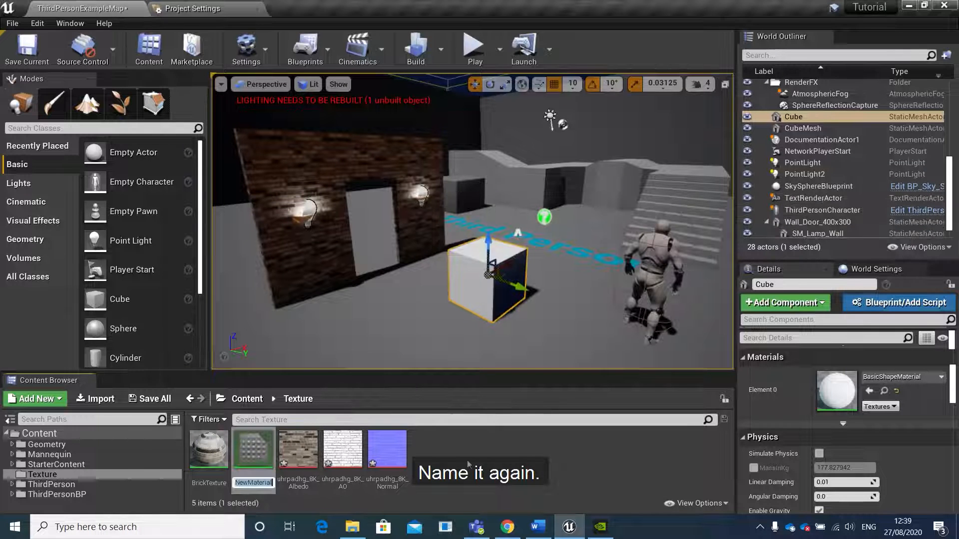
{"action": "key", "text": "Caps_Lock"}
{"action": "type", "text": "T"}
{"action": "key", "text": "Caps_Lock"}
{"action": "type", "text": "ex"}
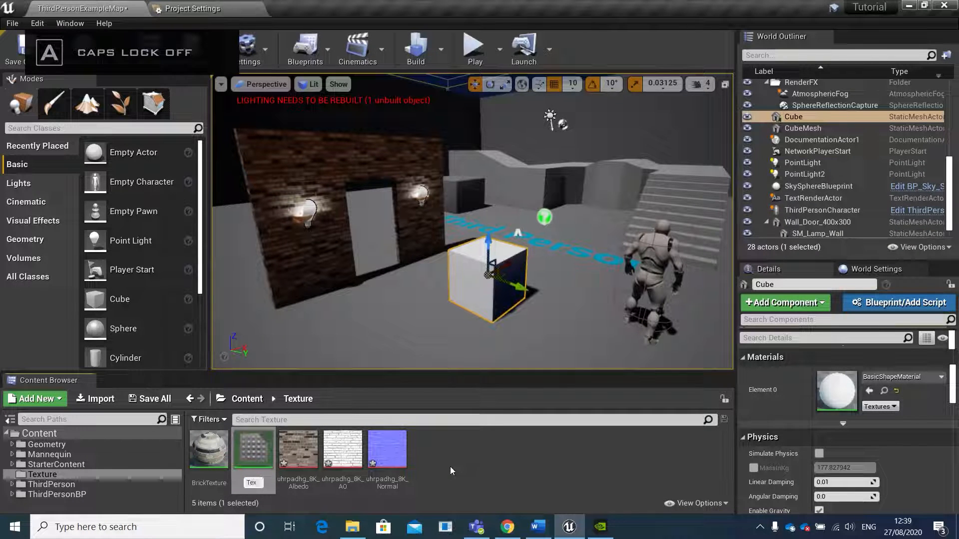
{"action": "type", "text": "ture"}
{"action": "key", "text": "Return"}
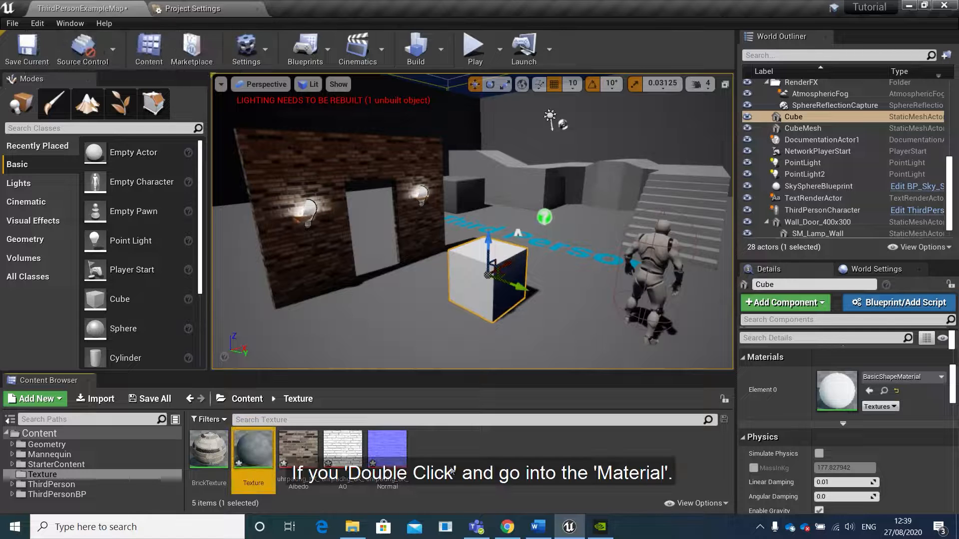
In the Texture material, add a VectorParameter node, connect its output to Base Color and align it with that input
{"action": "double_click", "coordinate": [260, 453]}
{"action": "scroll", "coordinate": [364, 232], "scroll_direction": "down", "scroll_amount": 2}
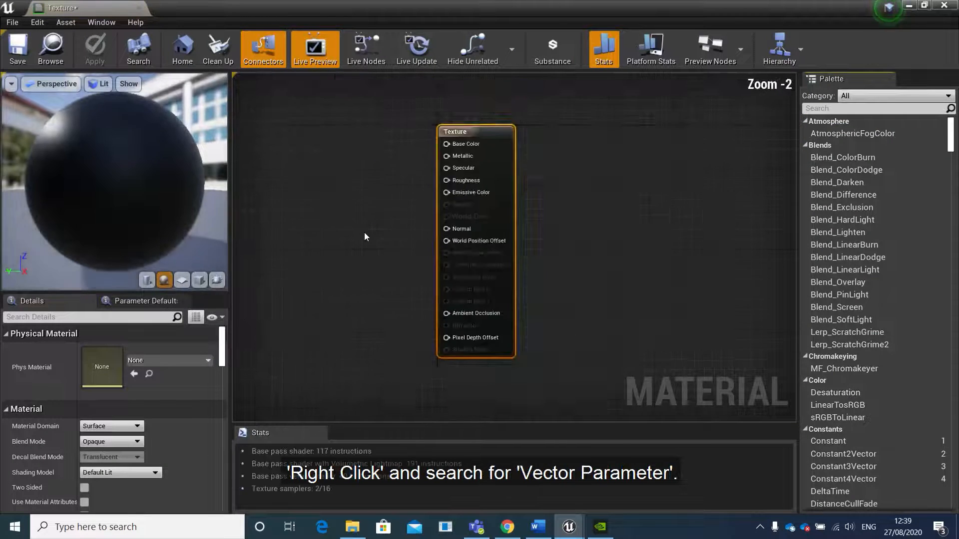
{"action": "right_click_drag", "start_coordinate": [364, 232], "coordinate": [501, 249]}
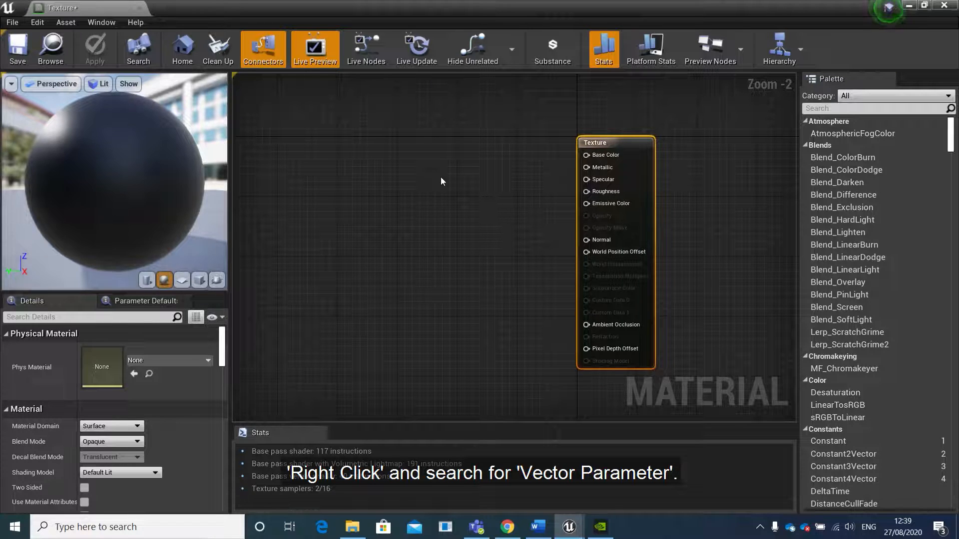
{"action": "right_click", "coordinate": [421, 162]}
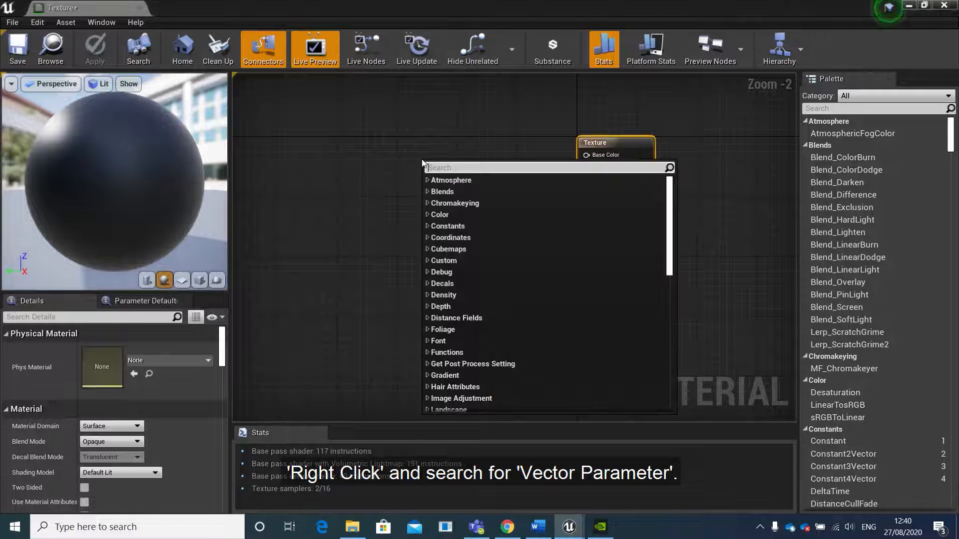
{"action": "type", "text": "vector"}
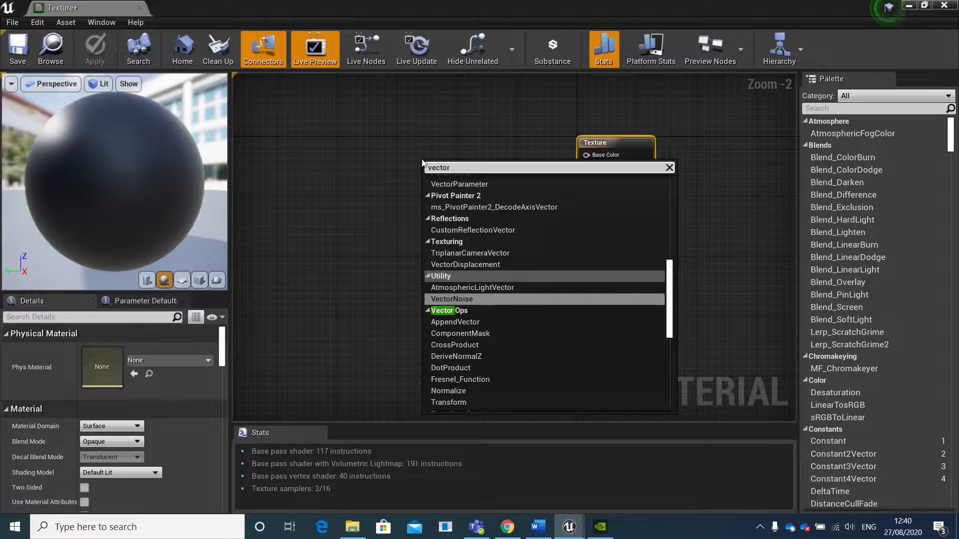
{"action": "scroll", "coordinate": [450, 250], "scroll_direction": "up", "scroll_amount": 3}
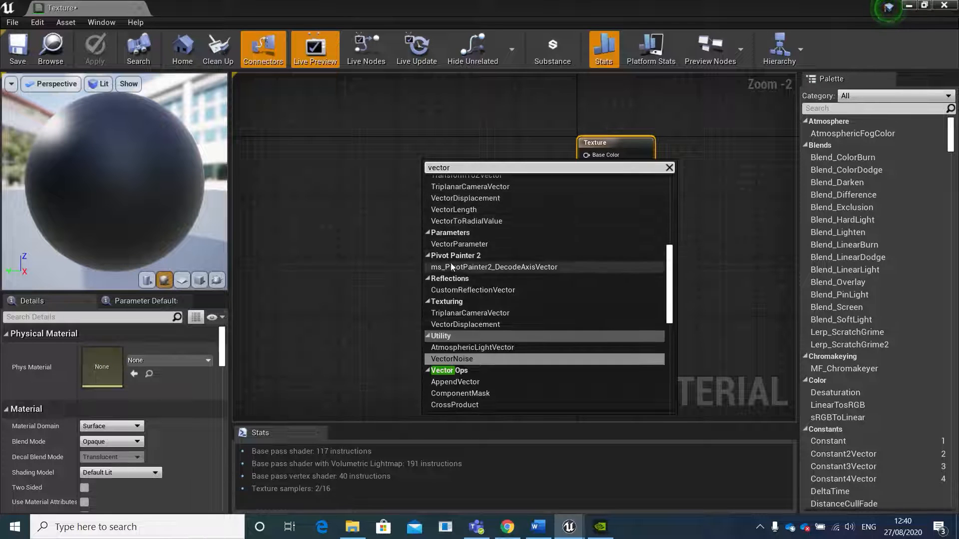
{"action": "left_click", "coordinate": [481, 242]}
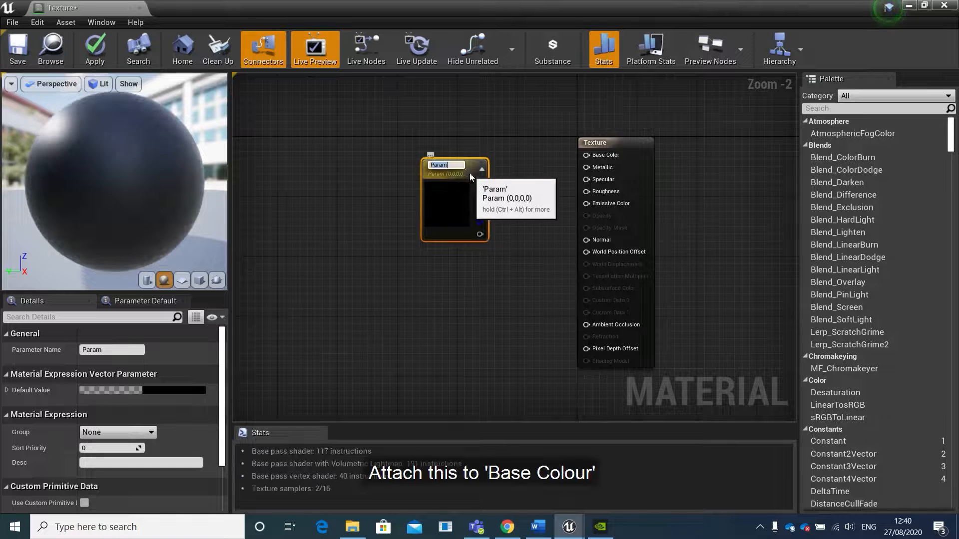
{"action": "left_click_drag", "start_coordinate": [479, 163], "coordinate": [587, 157]}
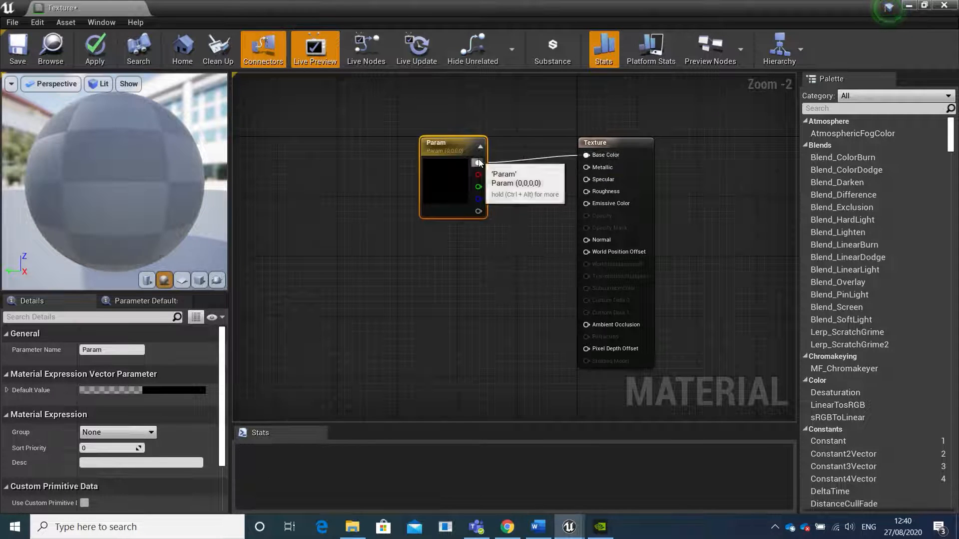
{"action": "left_click_drag", "start_coordinate": [459, 146], "coordinate": [460, 138]}
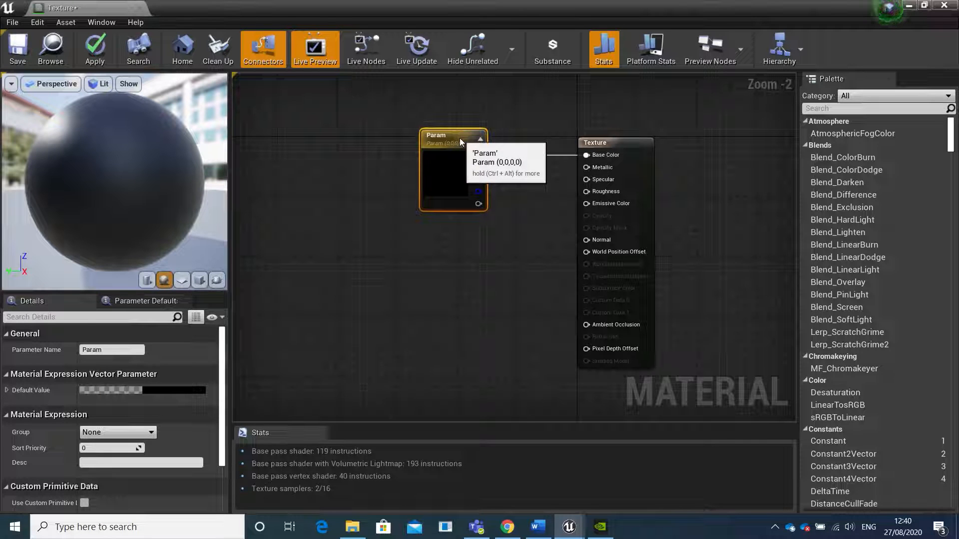
Set the vector parameter's colour to a bright magenta with hue about 307.87, saturation 1.0 and value 1.0
{"action": "double_click", "coordinate": [444, 173]}
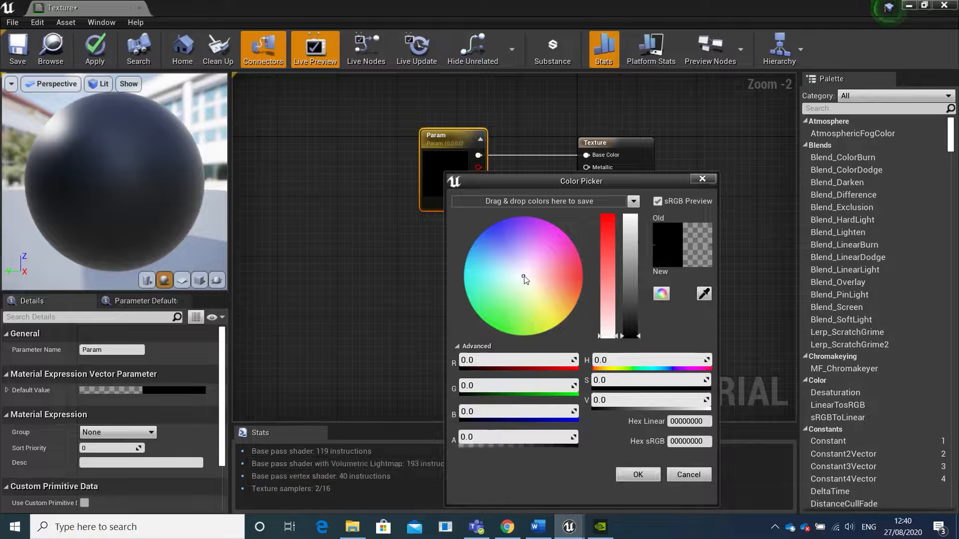
{"action": "left_click_drag", "start_coordinate": [525, 280], "coordinate": [561, 228]}
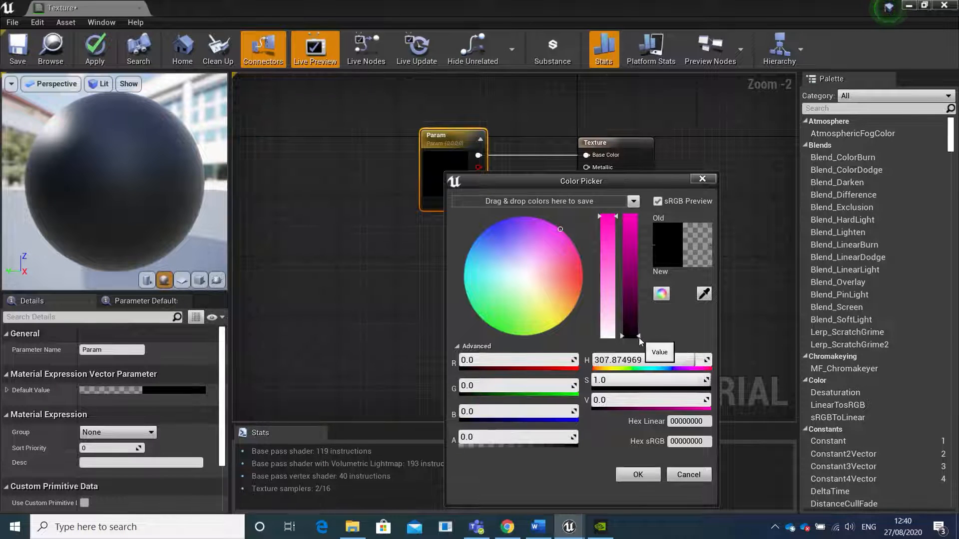
{"action": "left_click_drag", "start_coordinate": [639, 338], "coordinate": [642, 191]}
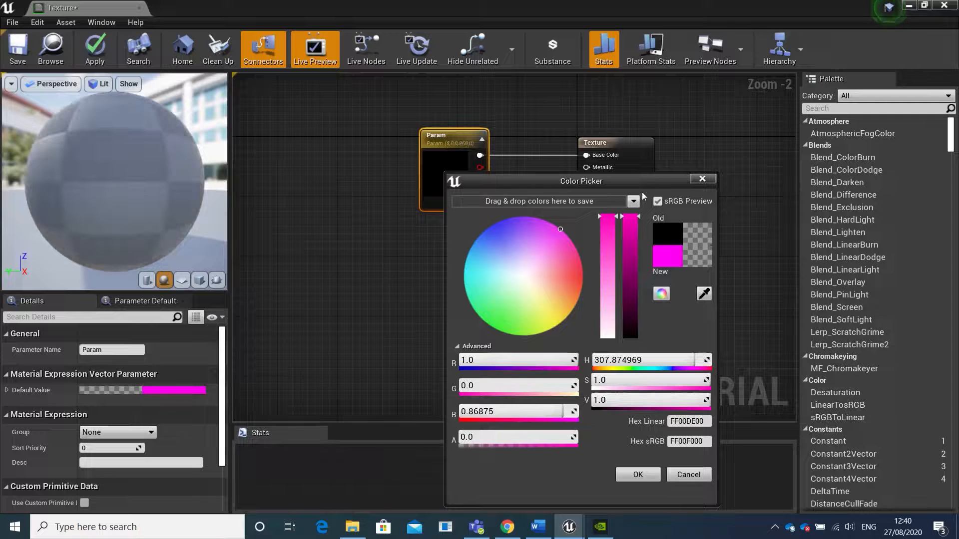
{"action": "left_click", "coordinate": [633, 473]}
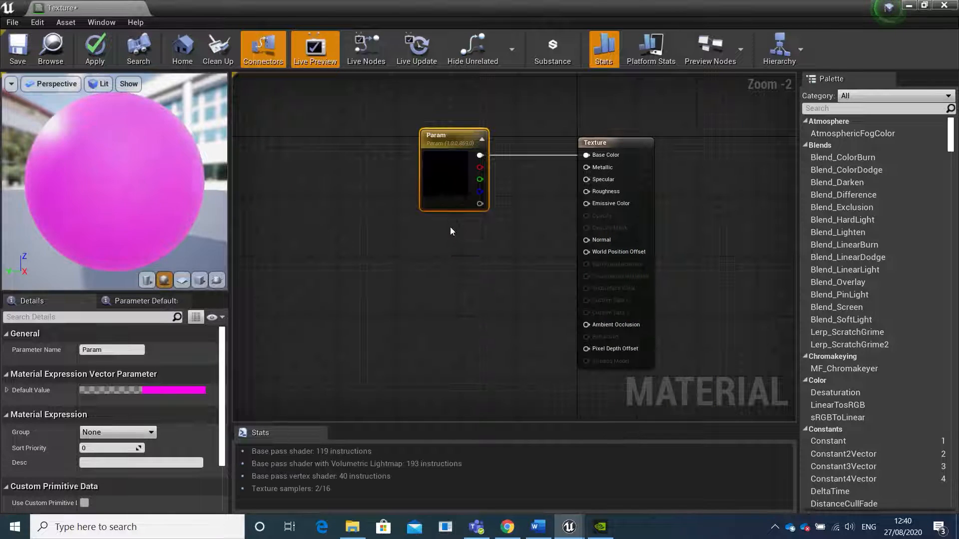
Add a Constant node below the vector parameter and set its value to 20
{"action": "right_click_drag", "start_coordinate": [467, 232], "coordinate": [462, 228]}
{"action": "scroll", "coordinate": [445, 228], "scroll_direction": "up", "scroll_amount": 1}
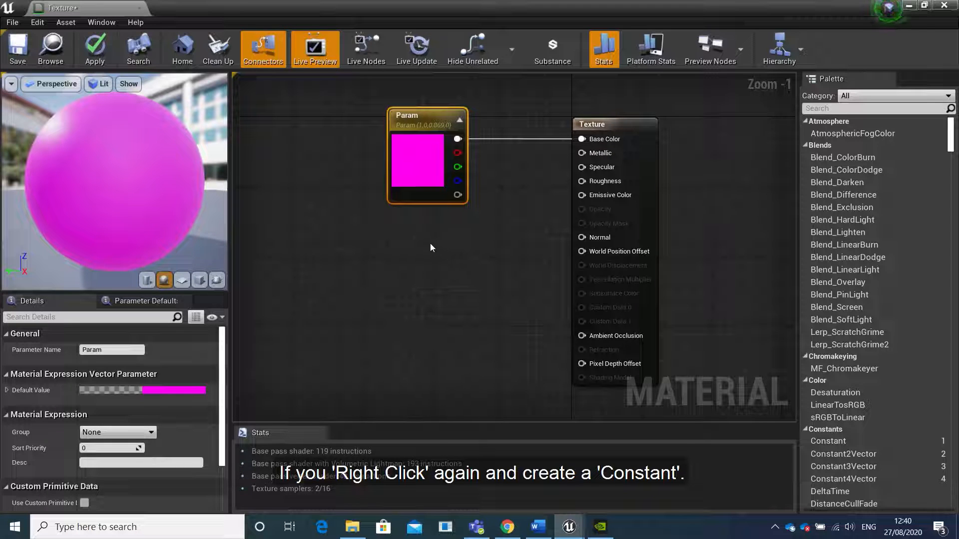
{"action": "right_click", "coordinate": [432, 248]}
{"action": "type", "text": "constan"}
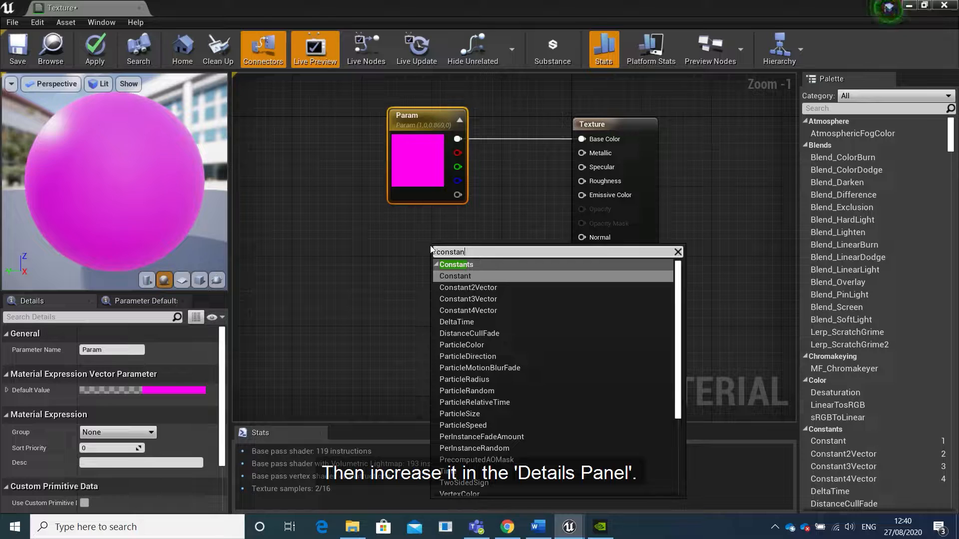
{"action": "left_click", "coordinate": [466, 277]}
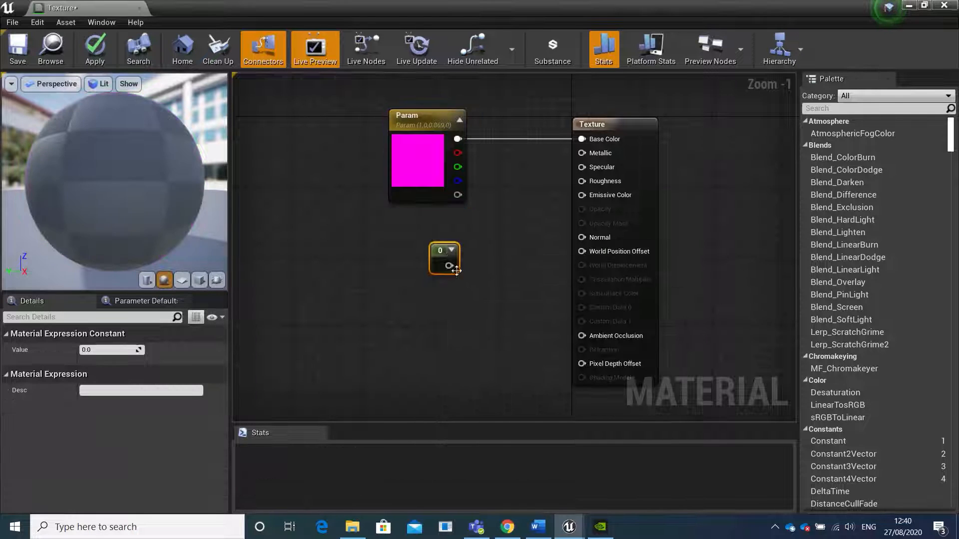
{"action": "left_click_drag", "start_coordinate": [440, 252], "coordinate": [425, 259]}
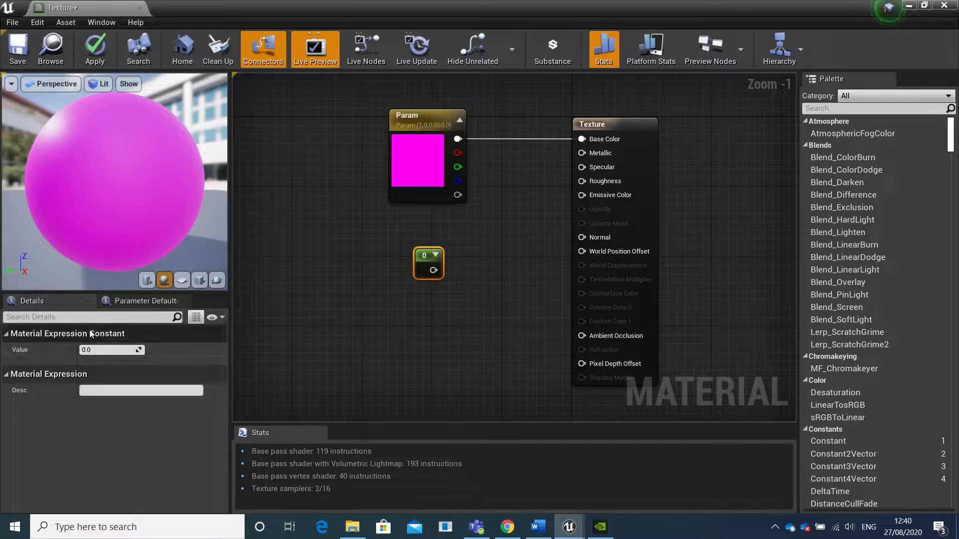
{"action": "left_click", "coordinate": [109, 349]}
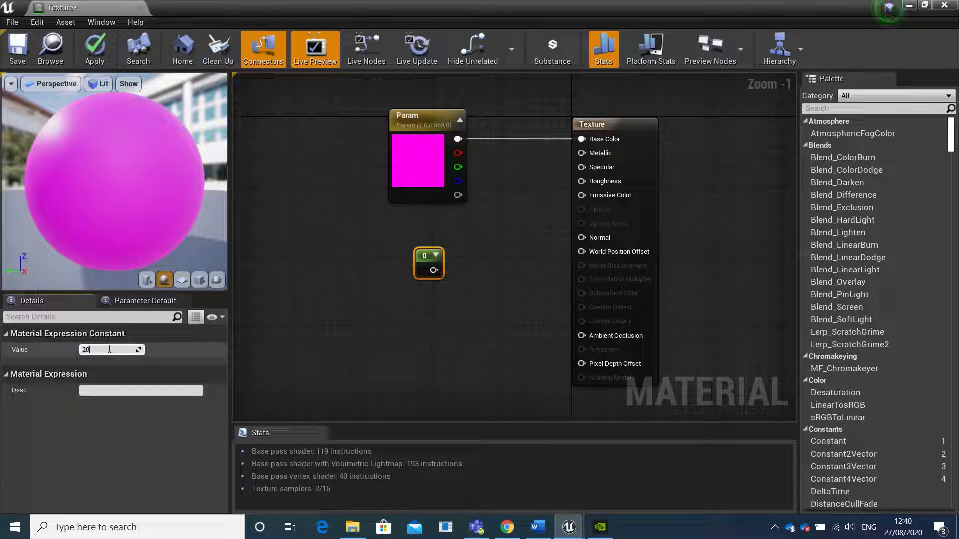
{"action": "type", "text": "20"}
{"action": "key", "text": "Return"}
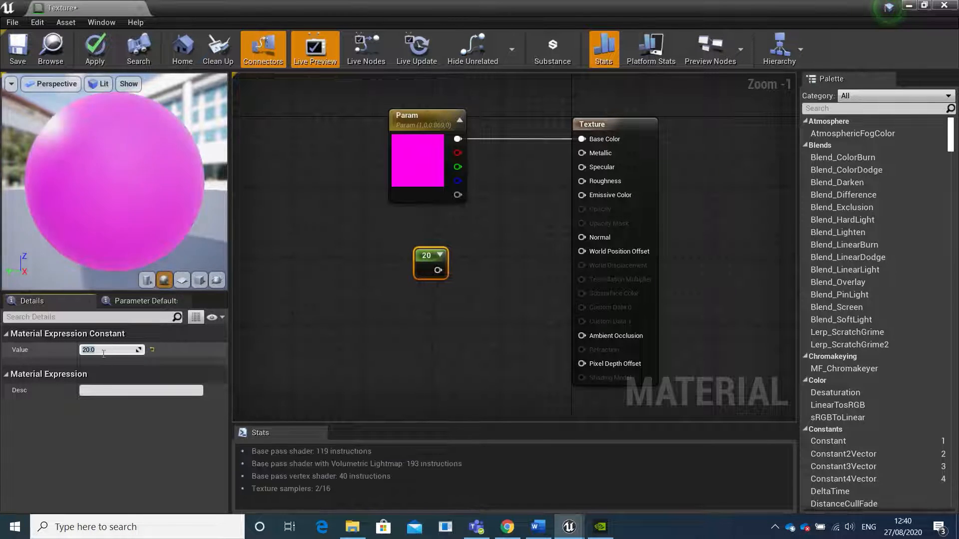
{"action": "left_click_drag", "start_coordinate": [433, 254], "coordinate": [424, 273]}
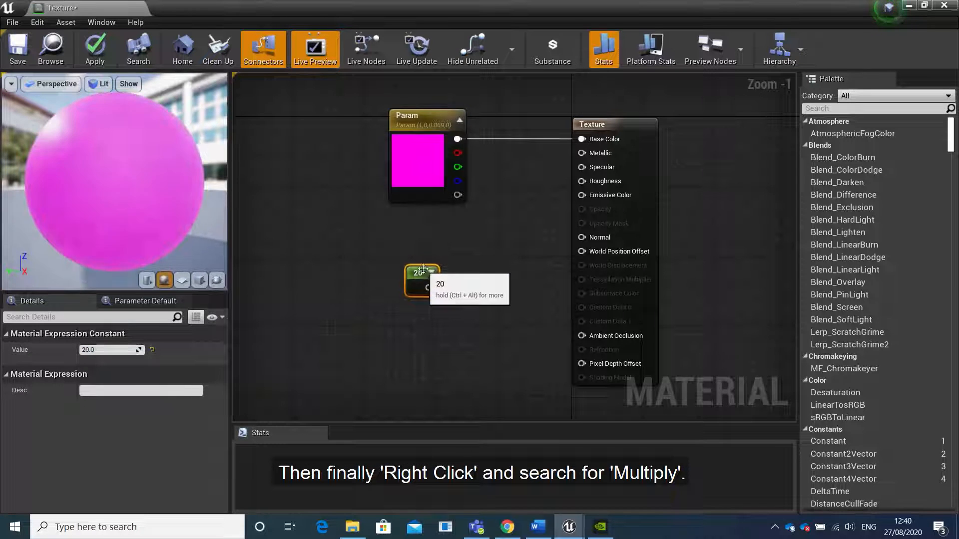
Add a Multiply node and connect the vector parameter to its A input and the constant to its B input
{"action": "right_click", "coordinate": [481, 237]}
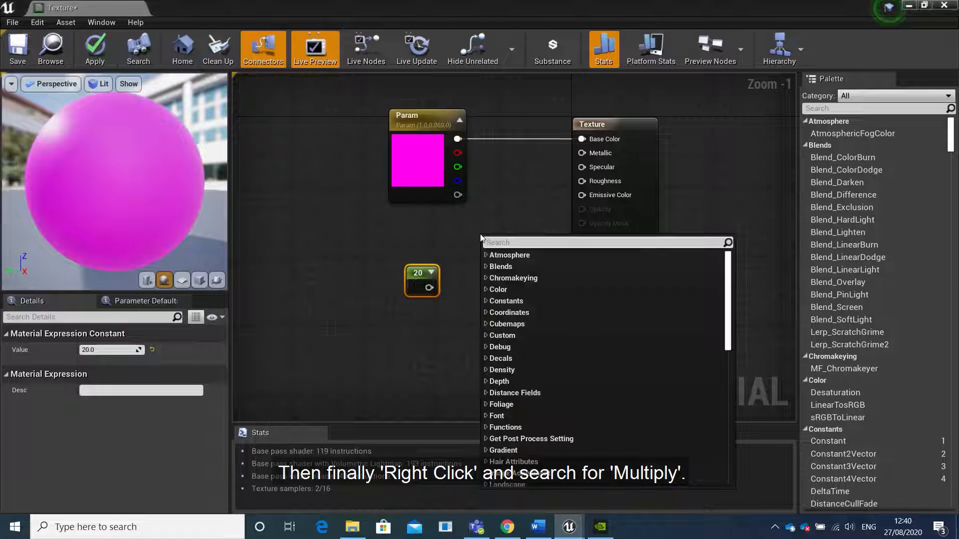
{"action": "type", "text": "mul"}
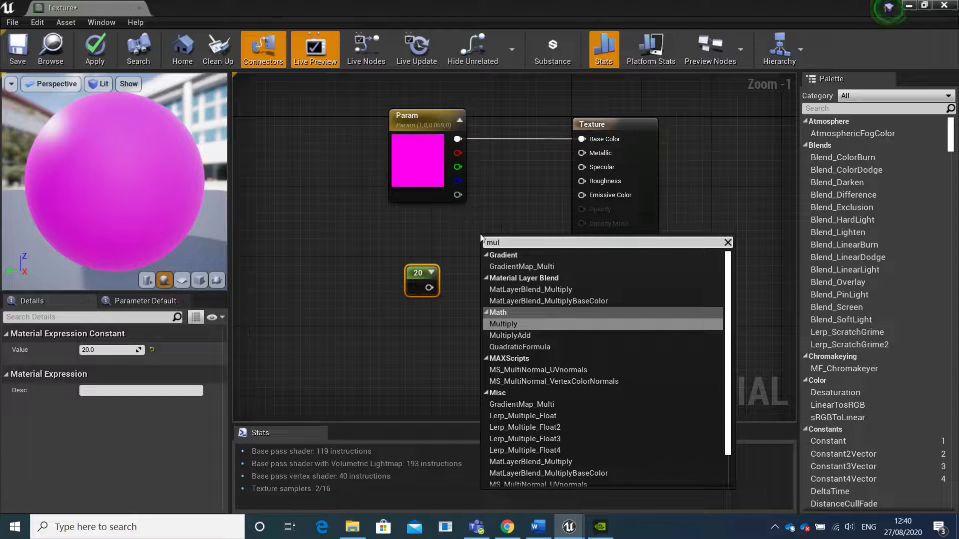
{"action": "type", "text": "t"}
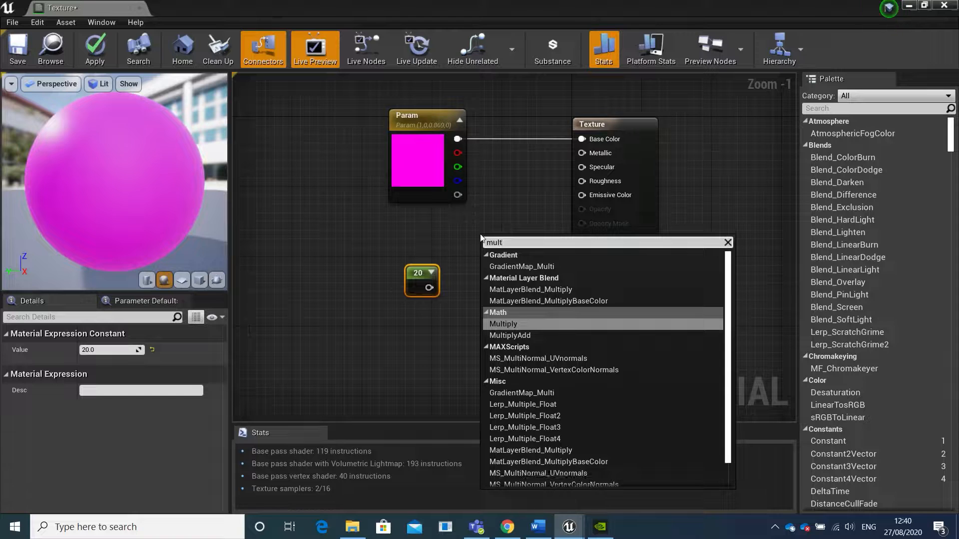
{"action": "left_click", "coordinate": [502, 324]}
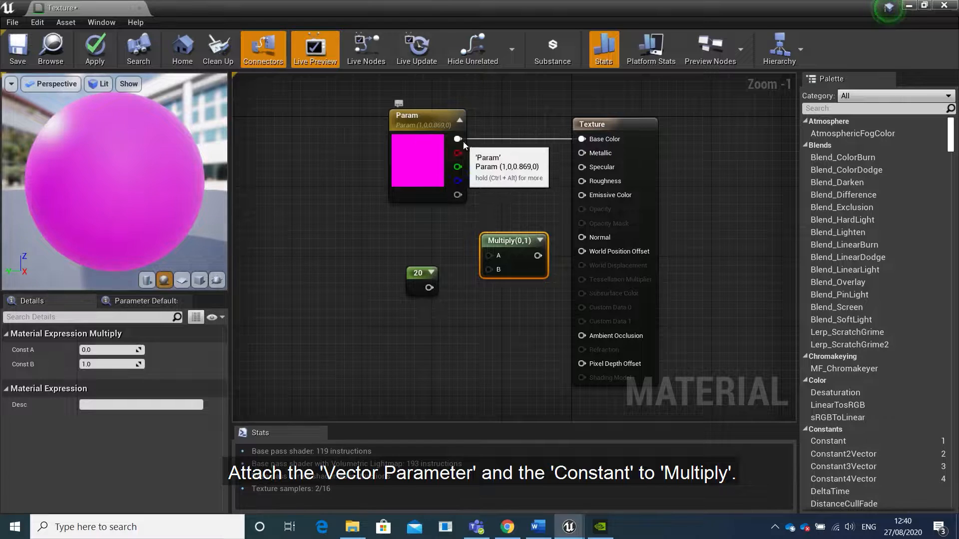
{"action": "left_click_drag", "start_coordinate": [458, 139], "coordinate": [490, 255]}
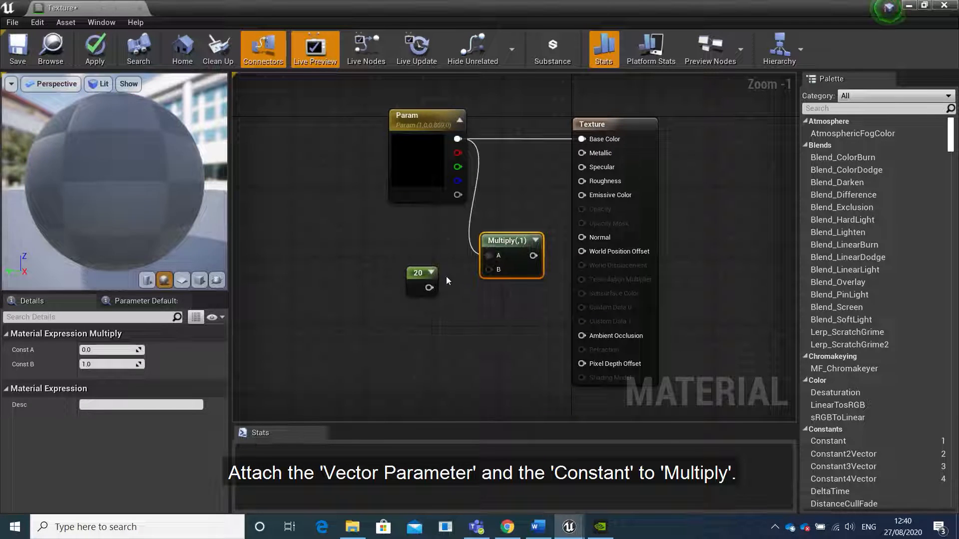
{"action": "left_click_drag", "start_coordinate": [429, 288], "coordinate": [496, 232]}
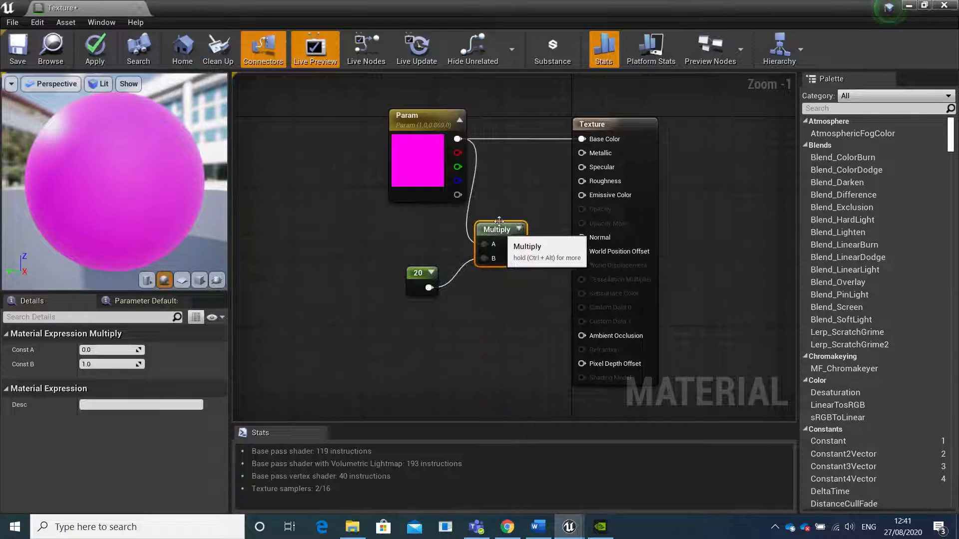
Try the Multiply output on the material's Metallic input and disconnect it again
{"action": "right_click_drag", "start_coordinate": [502, 179], "coordinate": [446, 214]}
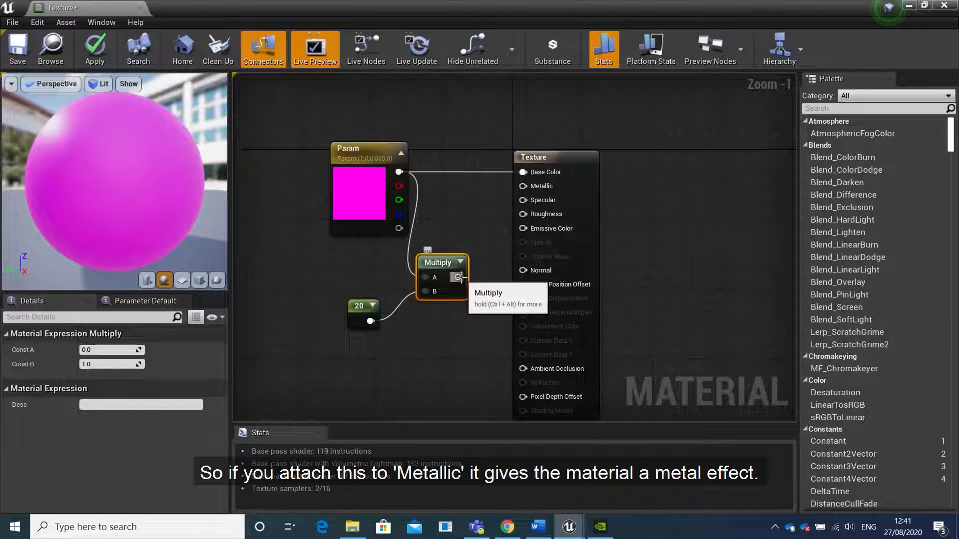
{"action": "left_click_drag", "start_coordinate": [459, 278], "coordinate": [523, 188]}
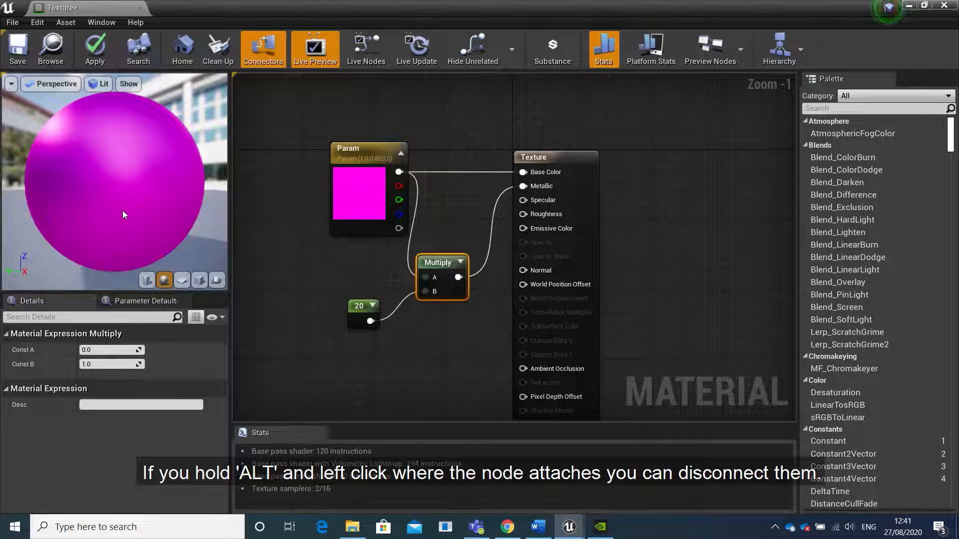
{"action": "left_click", "coordinate": [522, 186], "text": "alt"}
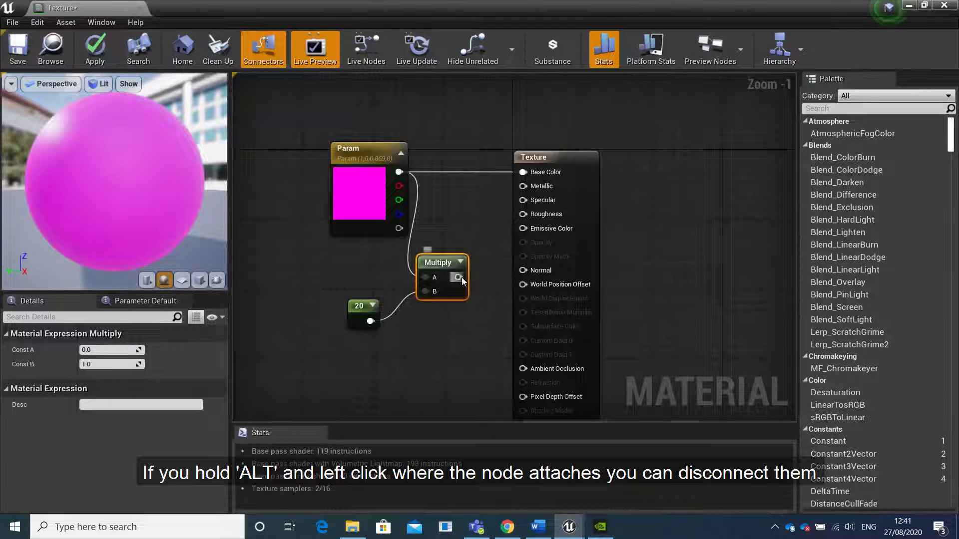
Connect the Multiply output to the material's Specular input, try the constant at 0, and set it back to 20
{"action": "left_click_drag", "start_coordinate": [458, 277], "coordinate": [522, 199]}
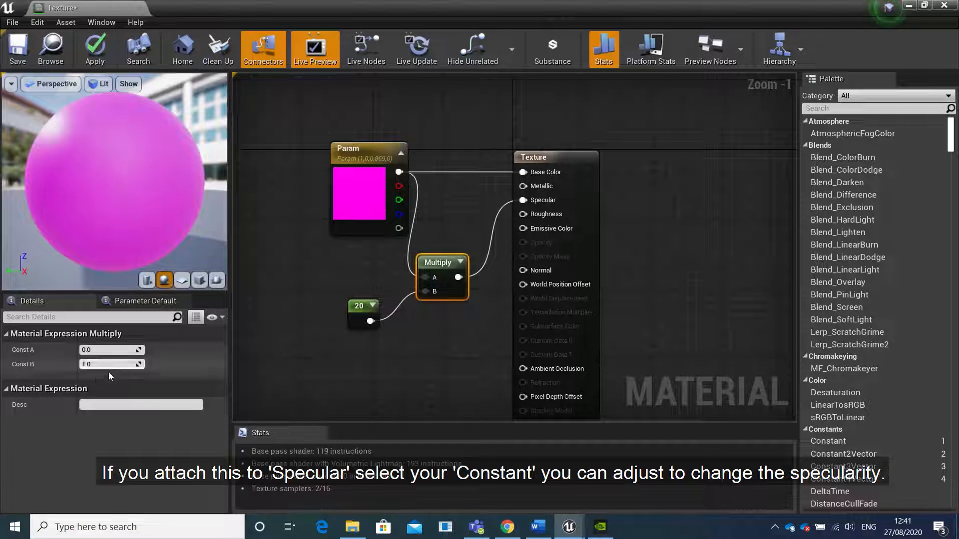
{"action": "left_click", "coordinate": [357, 310]}
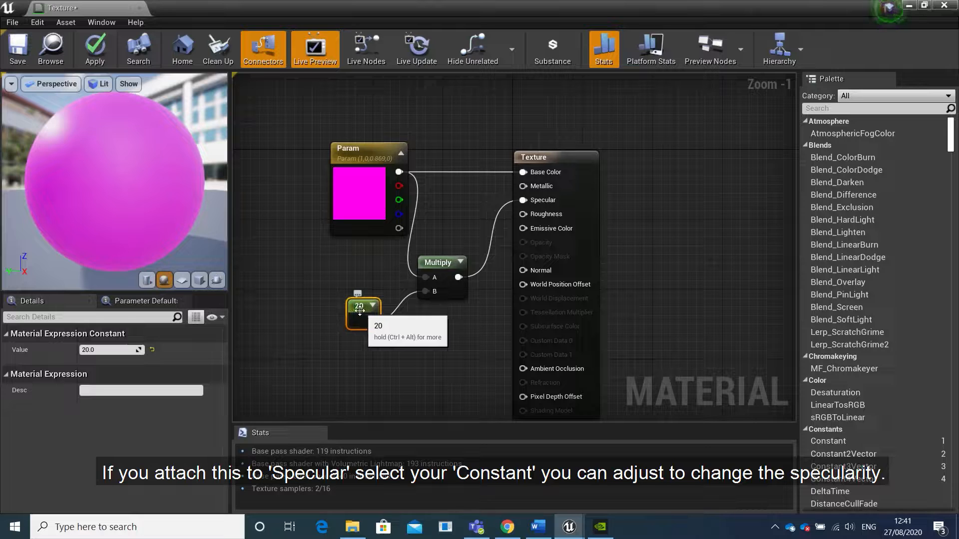
{"action": "mouse_move", "coordinate": [95, 351]}
{"action": "left_mouse_down"}
{"action": "mouse_move", "coordinate": [73, 351]}
{"action": "mouse_move", "coordinate": [95, 350]}
{"action": "left_mouse_up"}
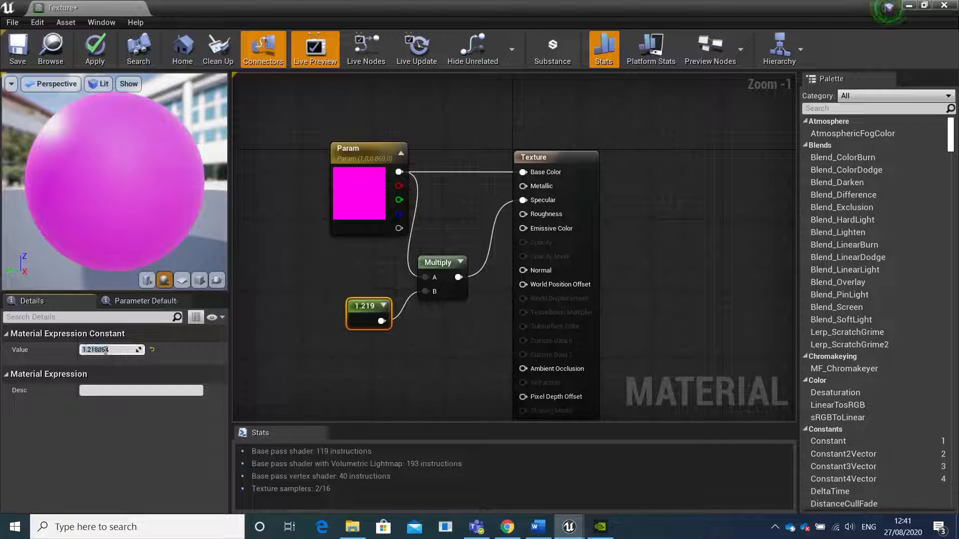
{"action": "key", "text": "Return"}
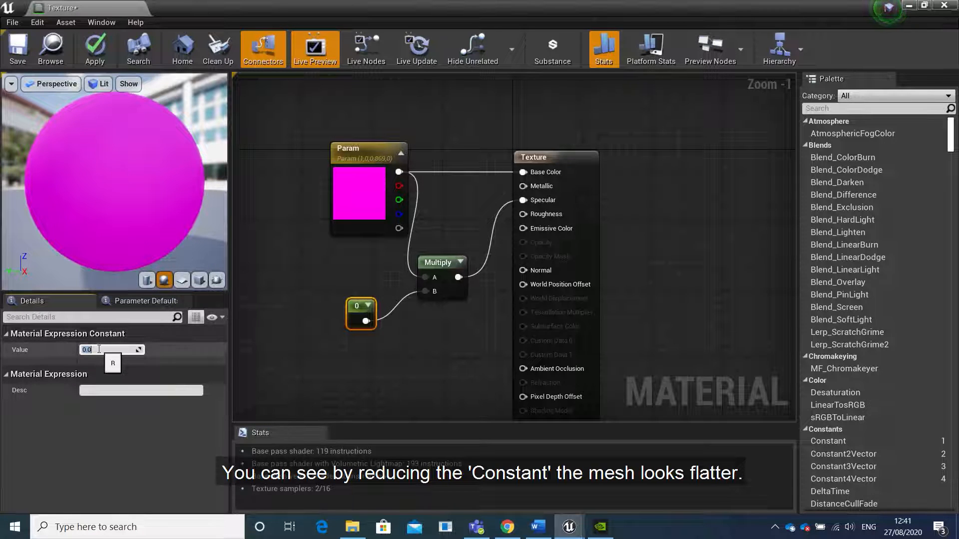
{"action": "type", "text": "20"}
{"action": "key", "text": "Return"}
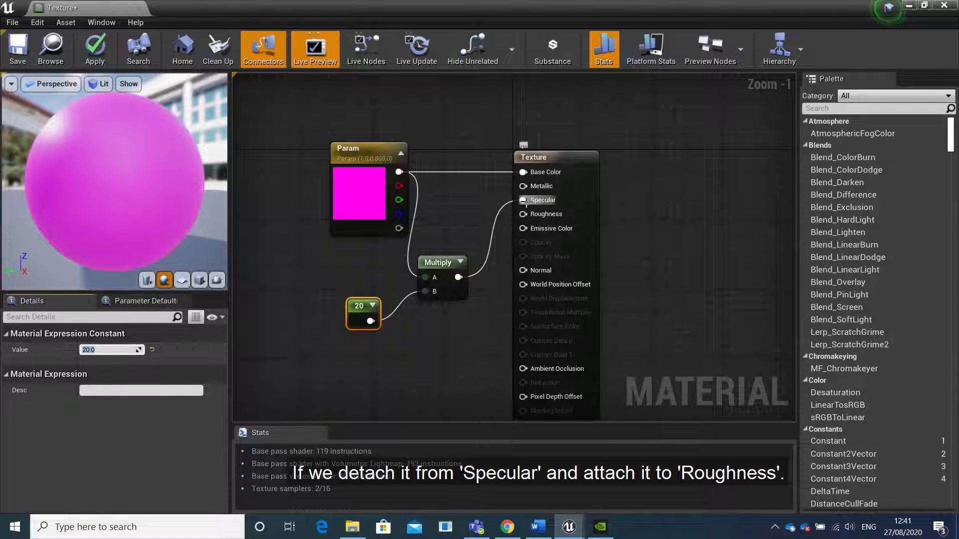
Switch the Multiply output from Specular to the material's Roughness input and disconnect it again
{"action": "left_click", "coordinate": [460, 277], "text": "alt"}
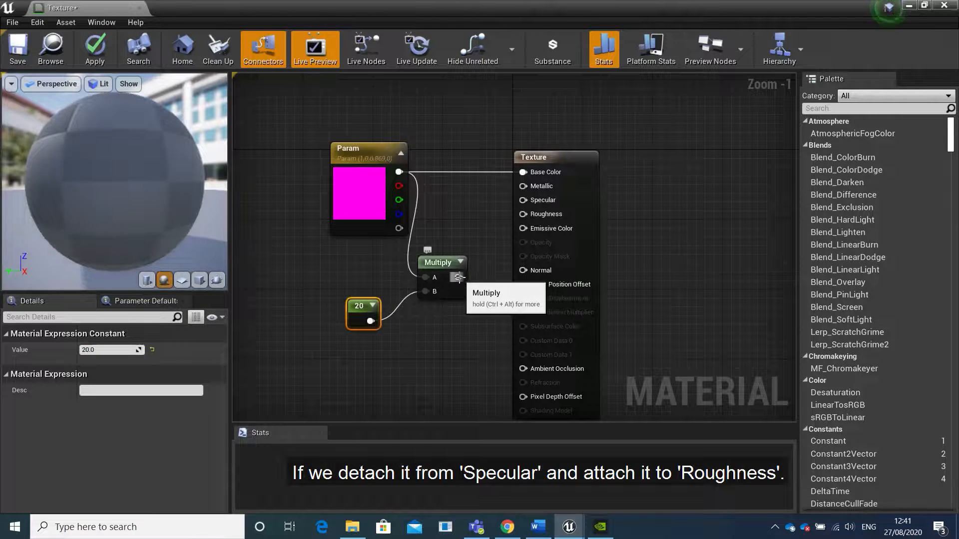
{"action": "left_click_drag", "start_coordinate": [459, 278], "coordinate": [528, 215]}
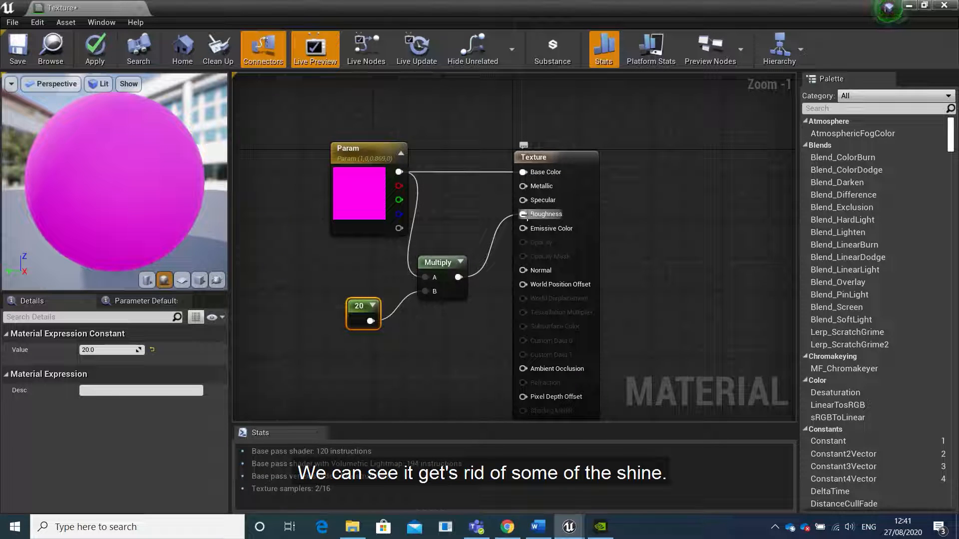
{"action": "left_click", "coordinate": [523, 215], "text": "alt"}
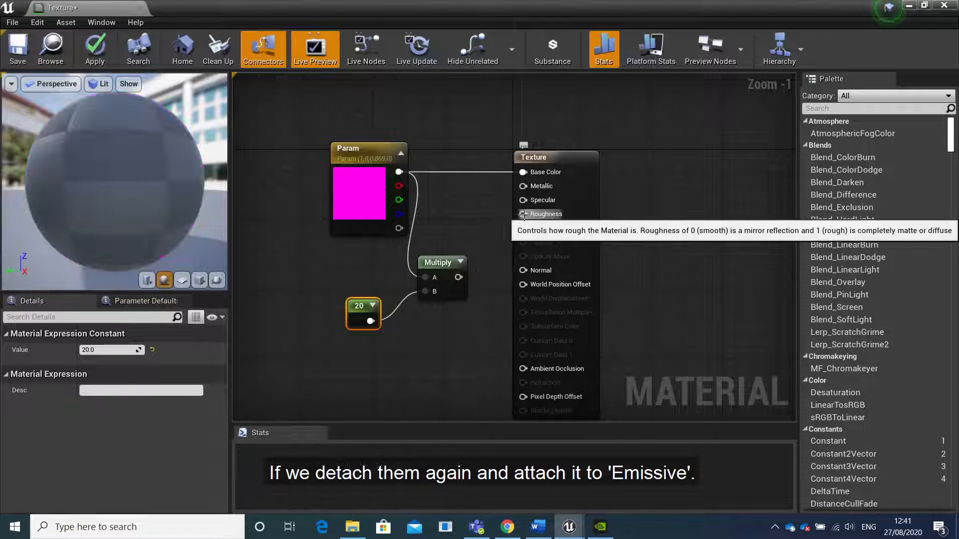
Connect the Multiply output to Emissive Color, try the constant at 5, and set it back to 20
{"action": "left_click_drag", "start_coordinate": [460, 277], "coordinate": [523, 229]}
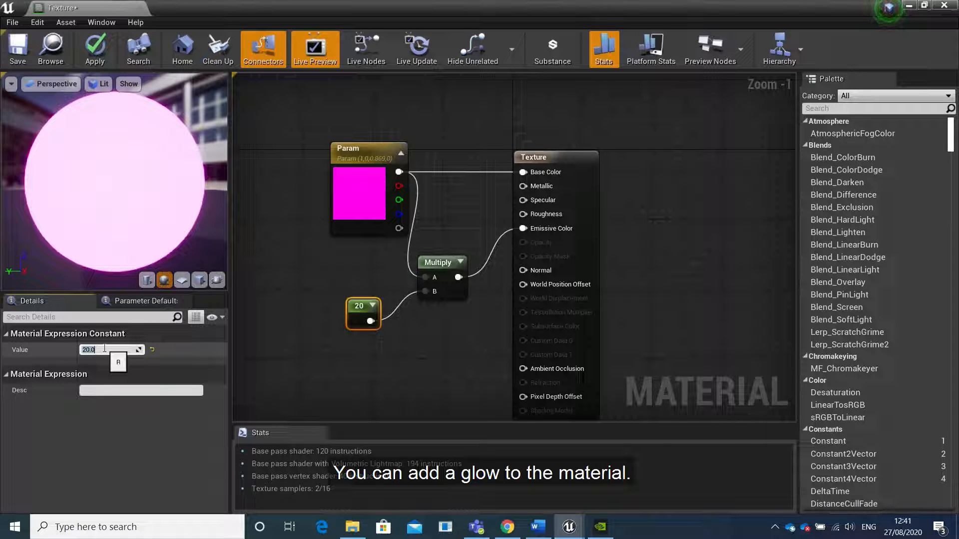
{"action": "type", "text": "5"}
{"action": "key", "text": "Return"}
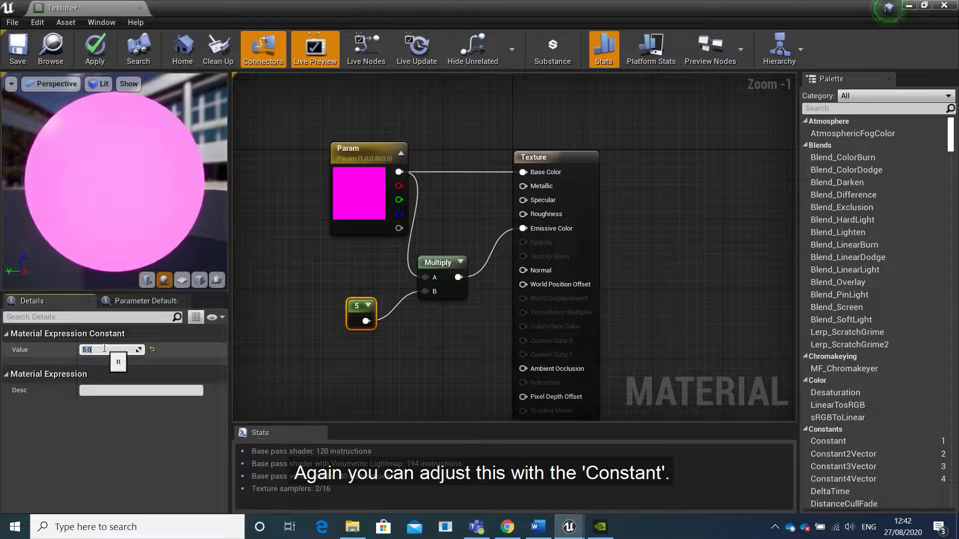
{"action": "type", "text": "20"}
{"action": "key", "text": "Return"}
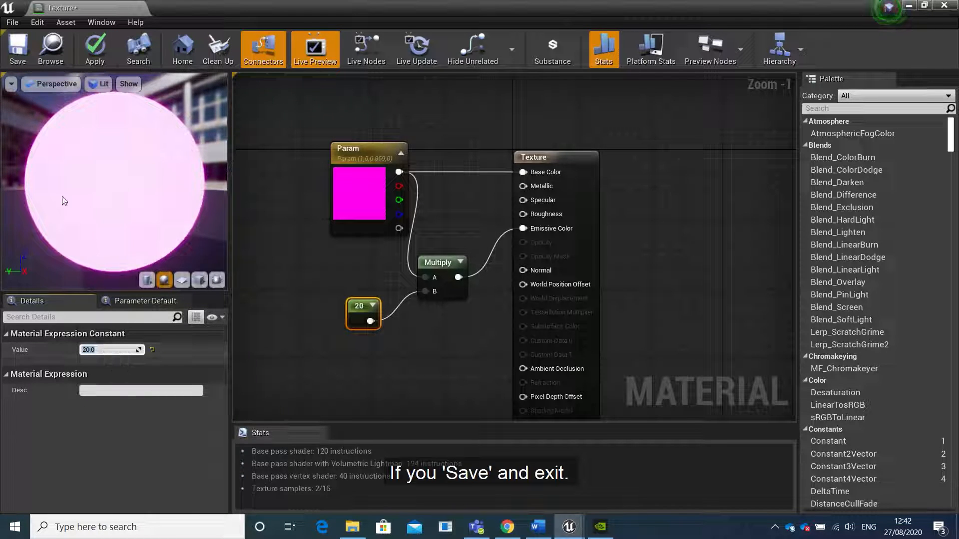
Save the Texture material and close its editor
{"action": "left_click", "coordinate": [22, 55]}
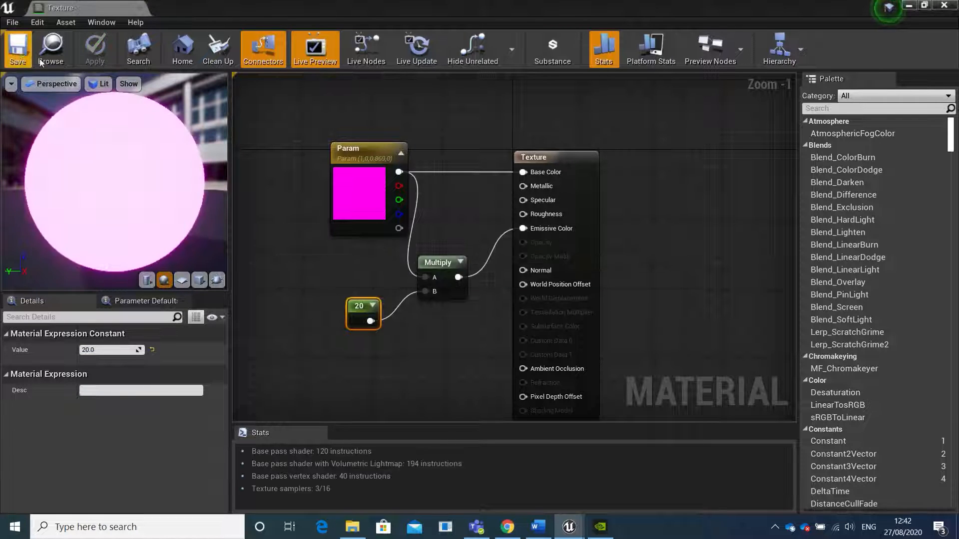
{"action": "left_click", "coordinate": [949, 7]}
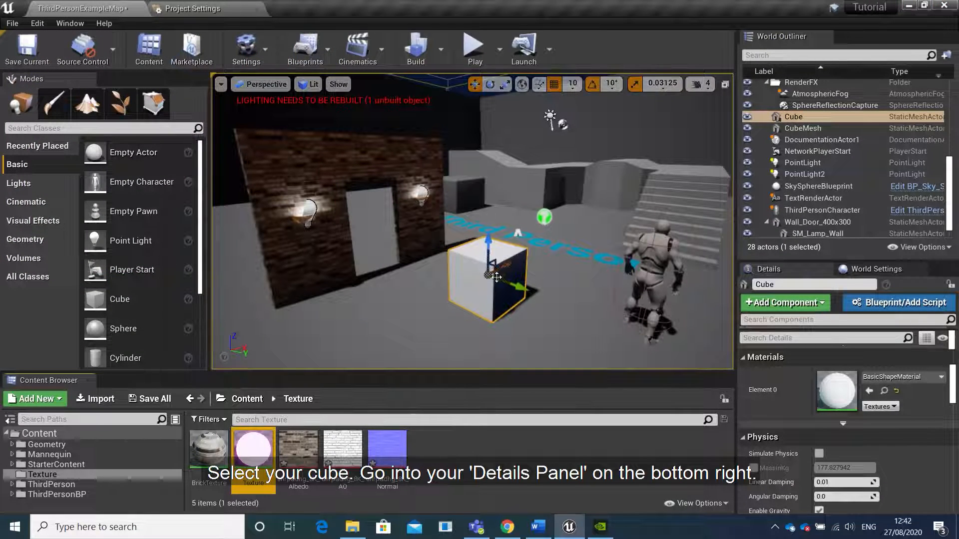
Search the cube's Element 0 material choices for "texture" and assign the Texture material
{"action": "left_click", "coordinate": [894, 377]}
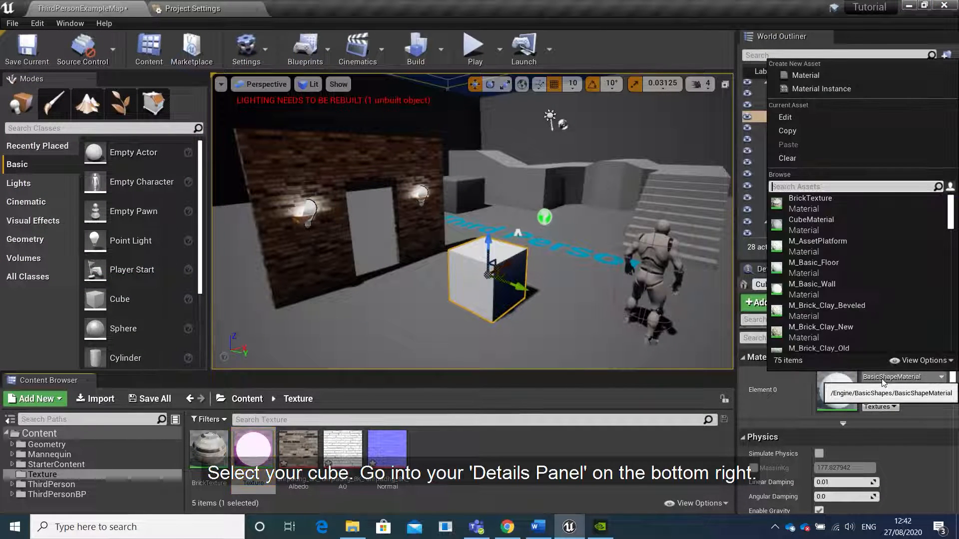
{"action": "type", "text": "texture"}
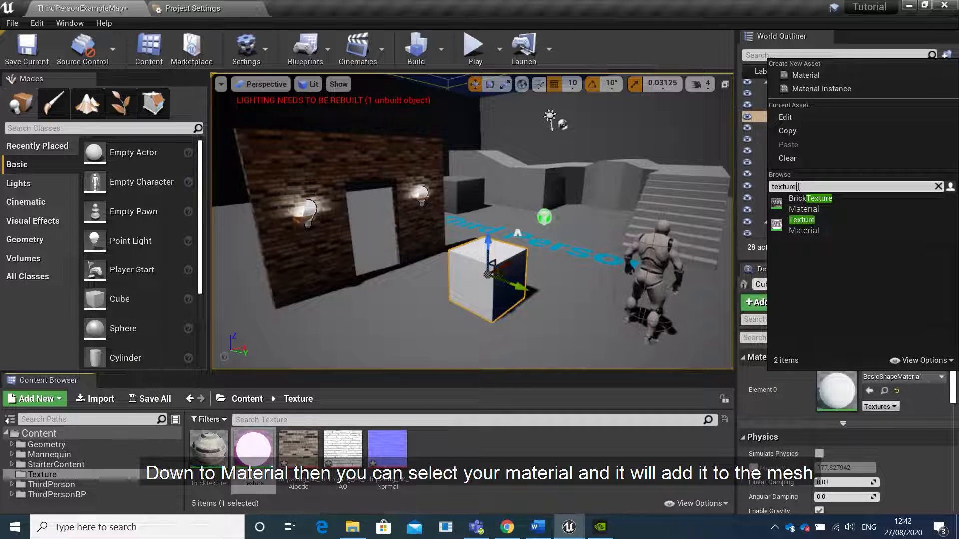
{"action": "left_click", "coordinate": [805, 224]}
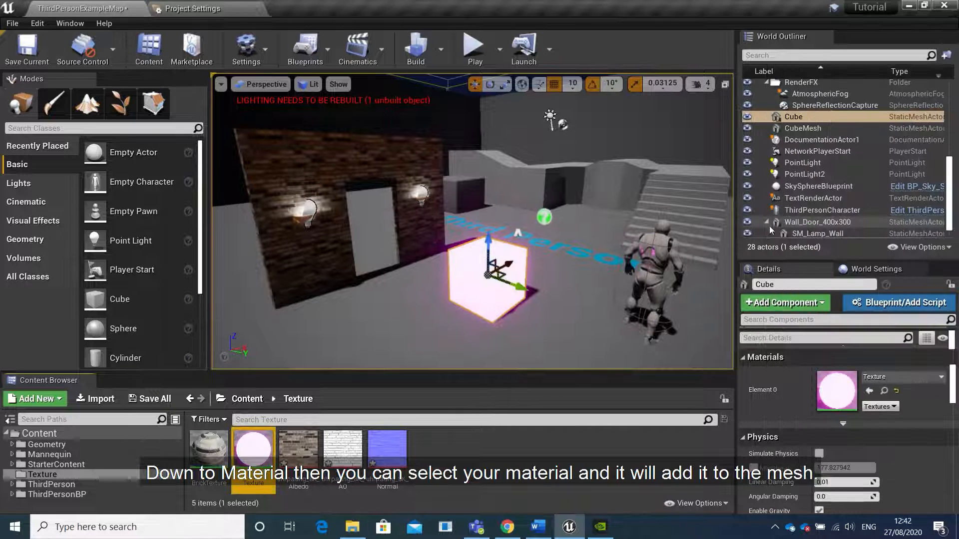
{"action": "key", "text": "s"}
{"action": "key", "text": "w"}
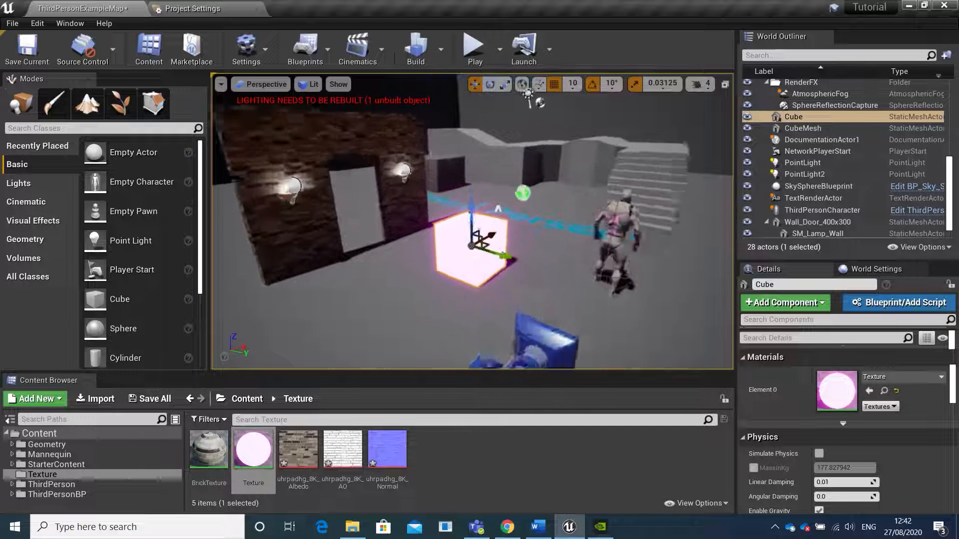